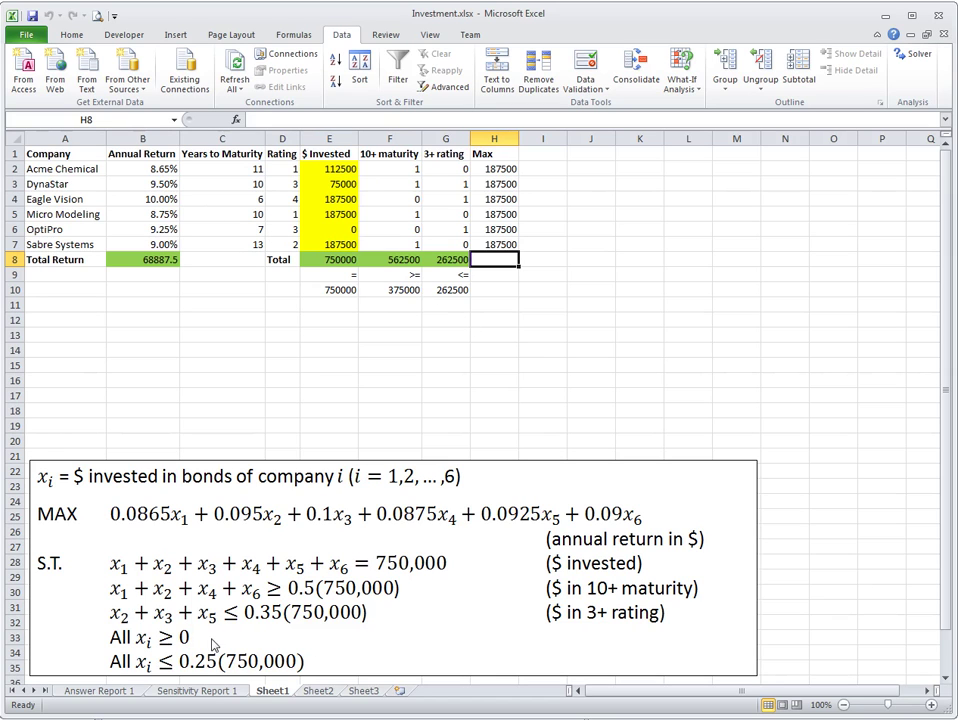
Examine the final values of the objective cell and the six variable cells in Answer Report 1
{"action": "left_click", "coordinate": [100, 691]}
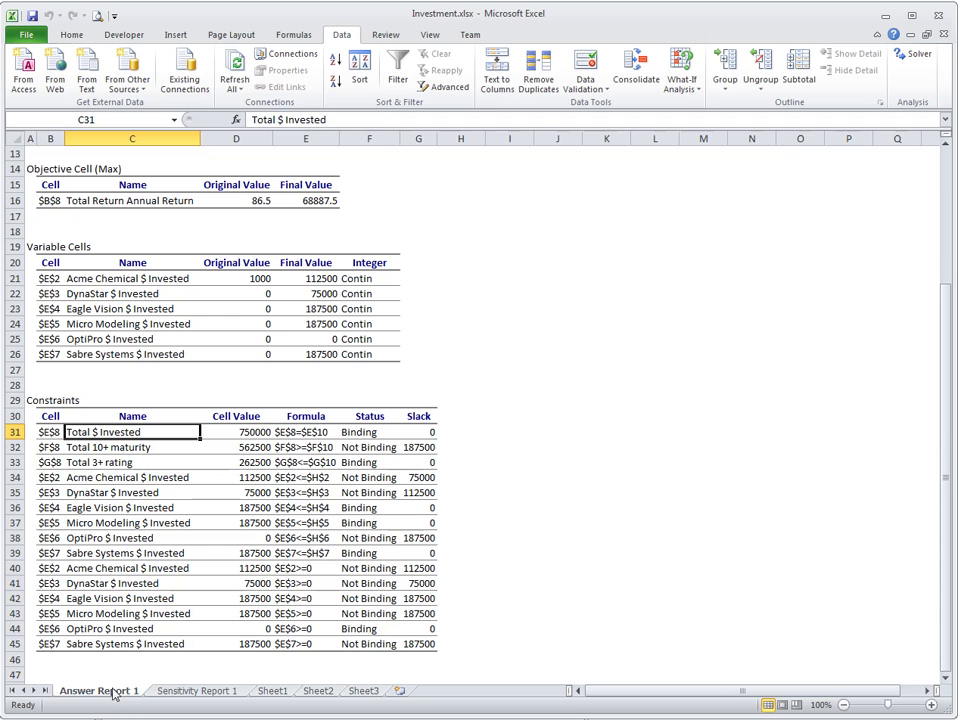
{"action": "left_click", "coordinate": [316, 204]}
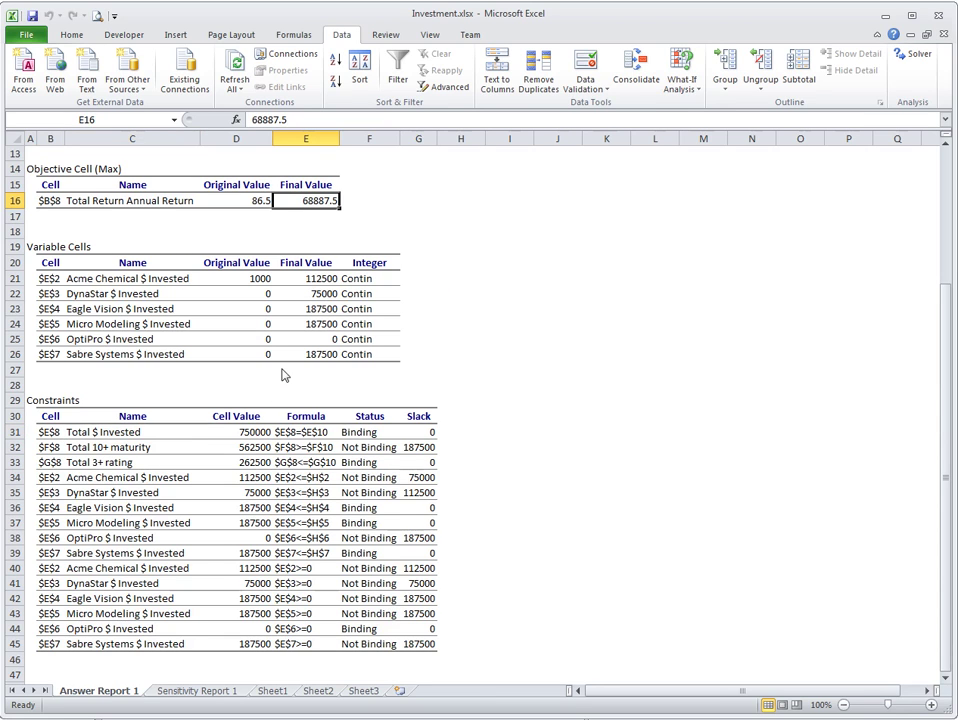
{"action": "mouse_move", "coordinate": [316, 281]}
{"action": "left_mouse_down"}
{"action": "mouse_move", "coordinate": [316, 362]}
{"action": "mouse_move", "coordinate": [318, 279]}
{"action": "left_mouse_up"}
{"action": "left_click", "coordinate": [318, 279]}
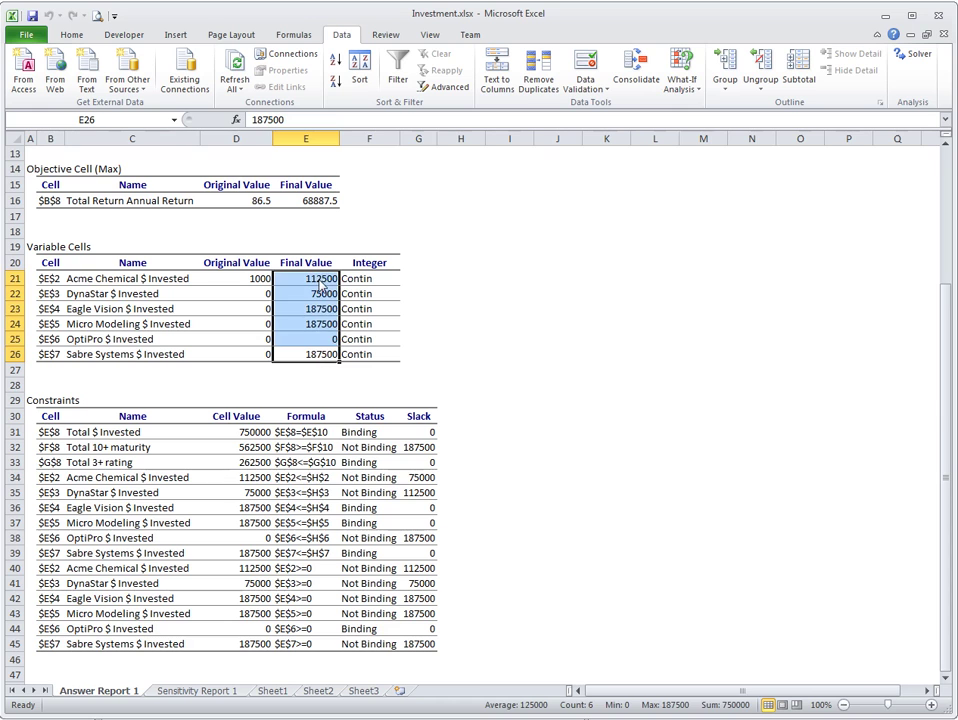
{"action": "left_click", "coordinate": [322, 360]}
{"action": "left_click", "coordinate": [323, 370]}
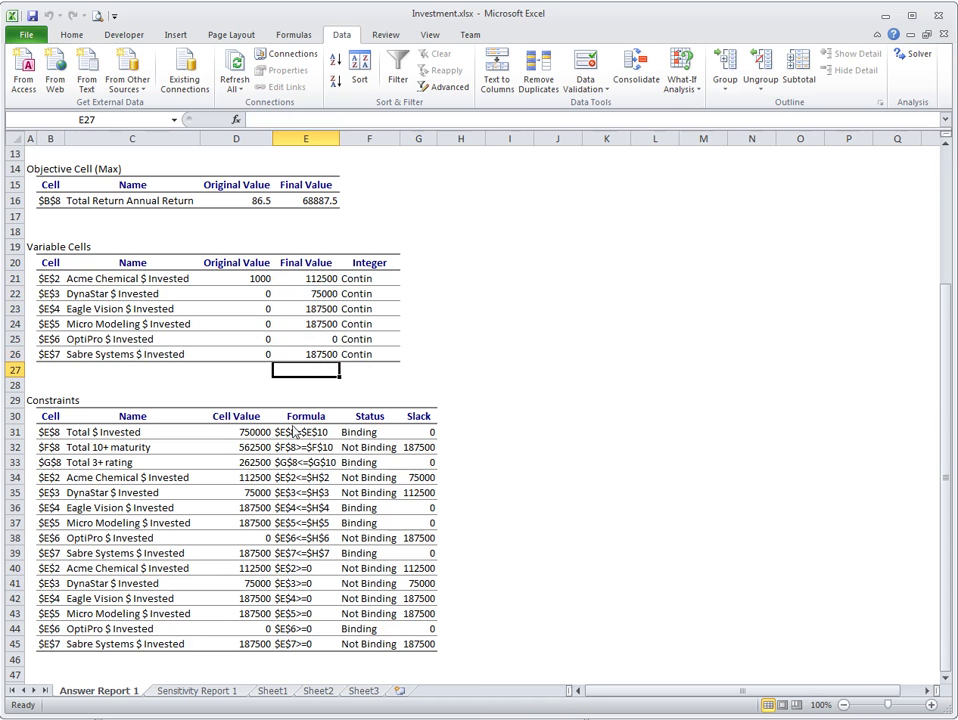
Check the $ Invested amounts and the Total Return formula in the model on Sheet1
{"action": "left_click", "coordinate": [272, 691]}
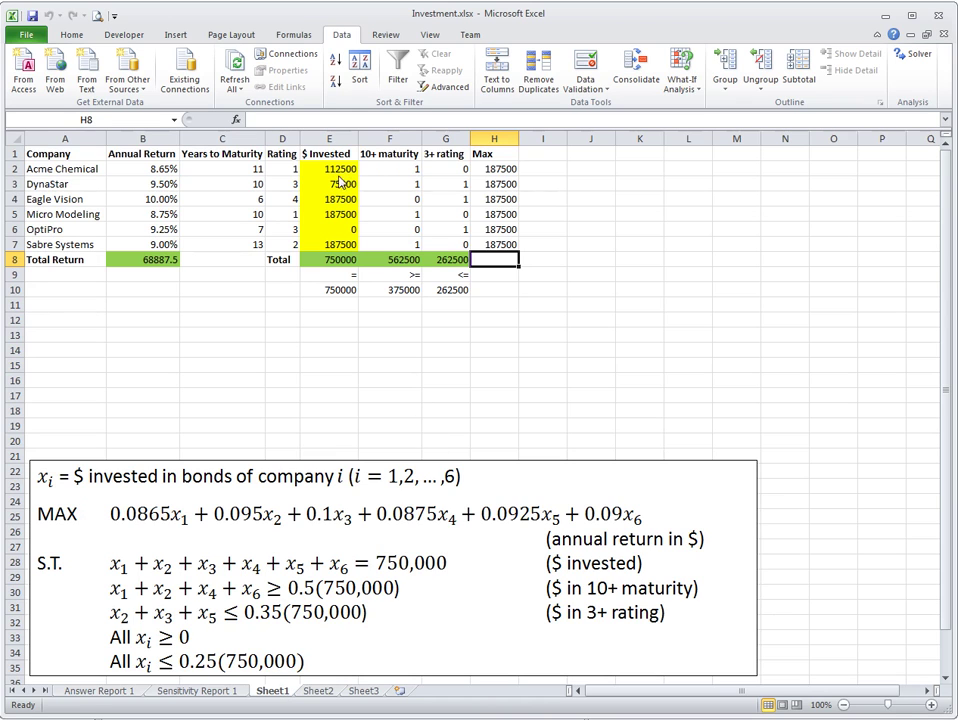
{"action": "left_click_drag", "start_coordinate": [338, 177], "coordinate": [340, 245]}
{"action": "left_click", "coordinate": [168, 262]}
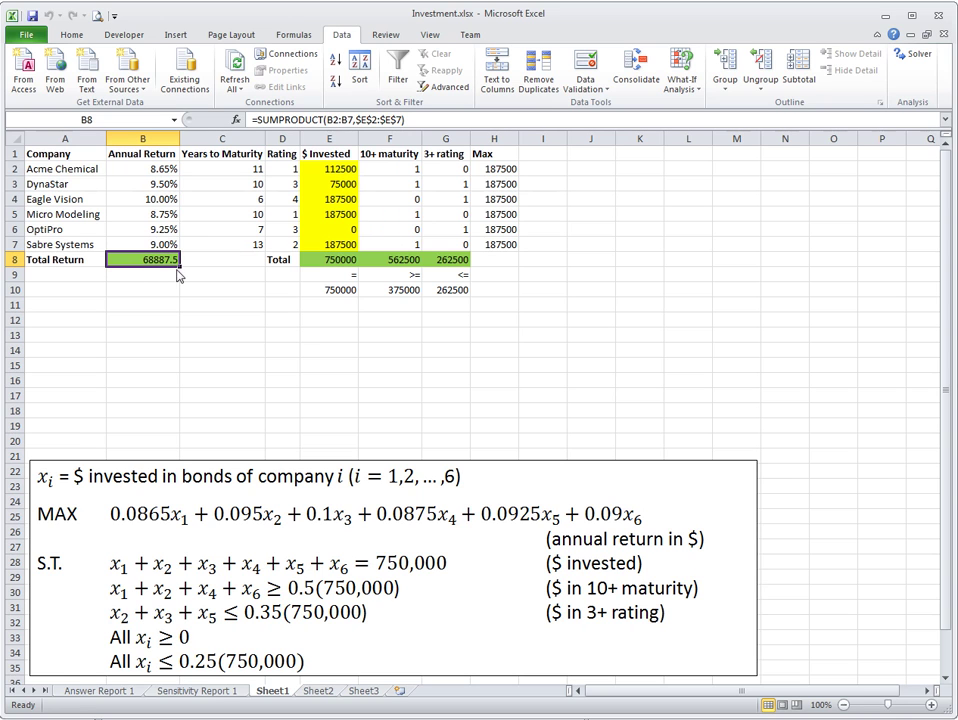
Compare the final and original values of the objective and variable cells in Answer Report 1
{"action": "left_click", "coordinate": [114, 692]}
{"action": "left_click_drag", "start_coordinate": [318, 200], "coordinate": [320, 356]}
{"action": "left_click", "coordinate": [370, 384]}
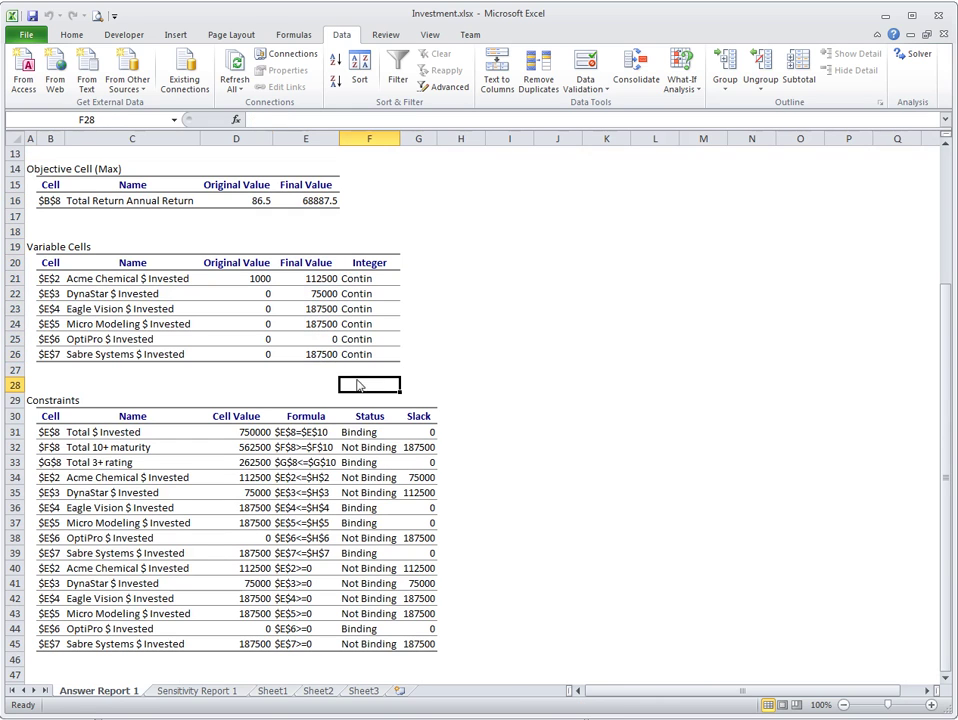
{"action": "left_click_drag", "start_coordinate": [255, 201], "coordinate": [250, 358]}
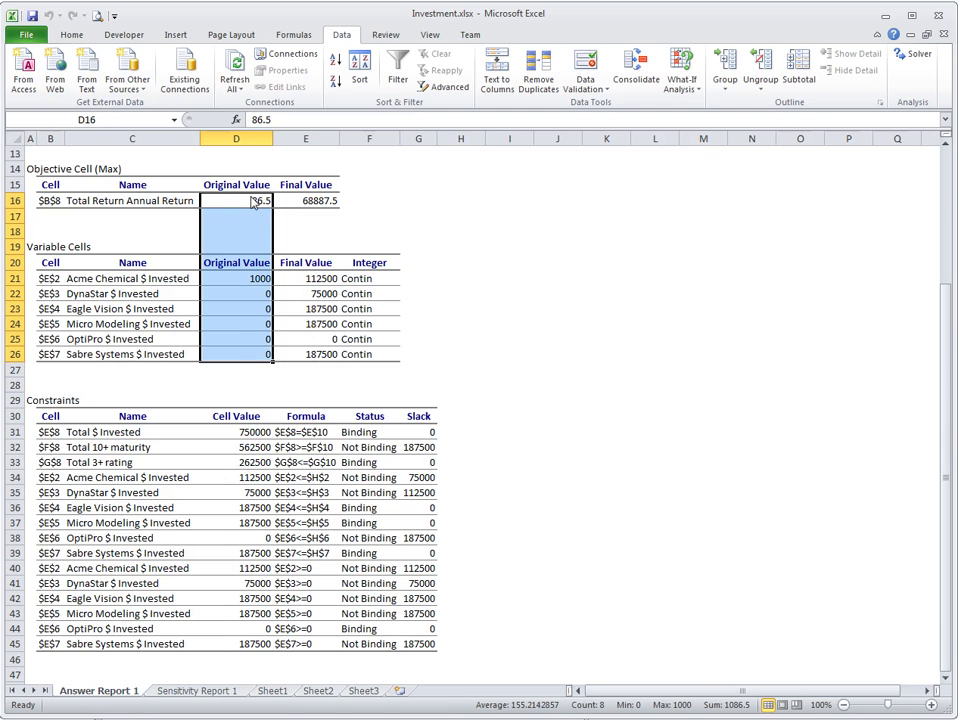
{"action": "left_click", "coordinate": [255, 278]}
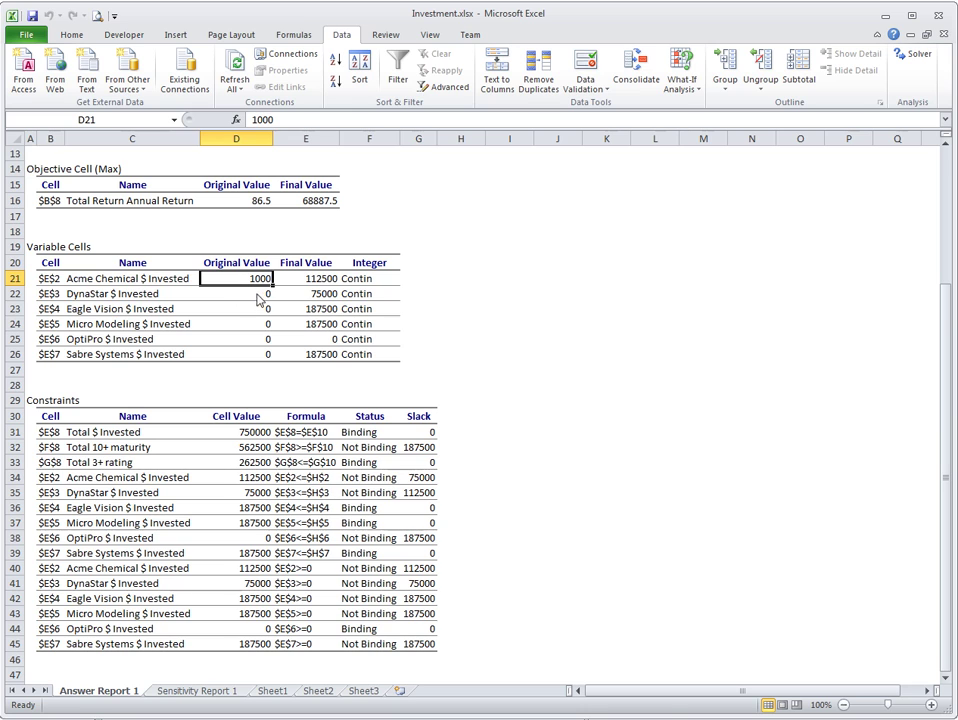
{"action": "left_click_drag", "start_coordinate": [259, 300], "coordinate": [265, 365]}
{"action": "left_click", "coordinate": [250, 281]}
Examine the Total $ Invested, Total 10+ maturity and Total 3+ rating rows of the Constraints table
{"action": "left_click_drag", "start_coordinate": [97, 435], "coordinate": [405, 470]}
{"action": "left_click", "coordinate": [130, 447]}
{"action": "left_click_drag", "start_coordinate": [150, 432], "coordinate": [400, 437]}
{"action": "left_click_drag", "start_coordinate": [100, 450], "coordinate": [385, 448]}
{"action": "left_click_drag", "start_coordinate": [100, 462], "coordinate": [420, 470]}
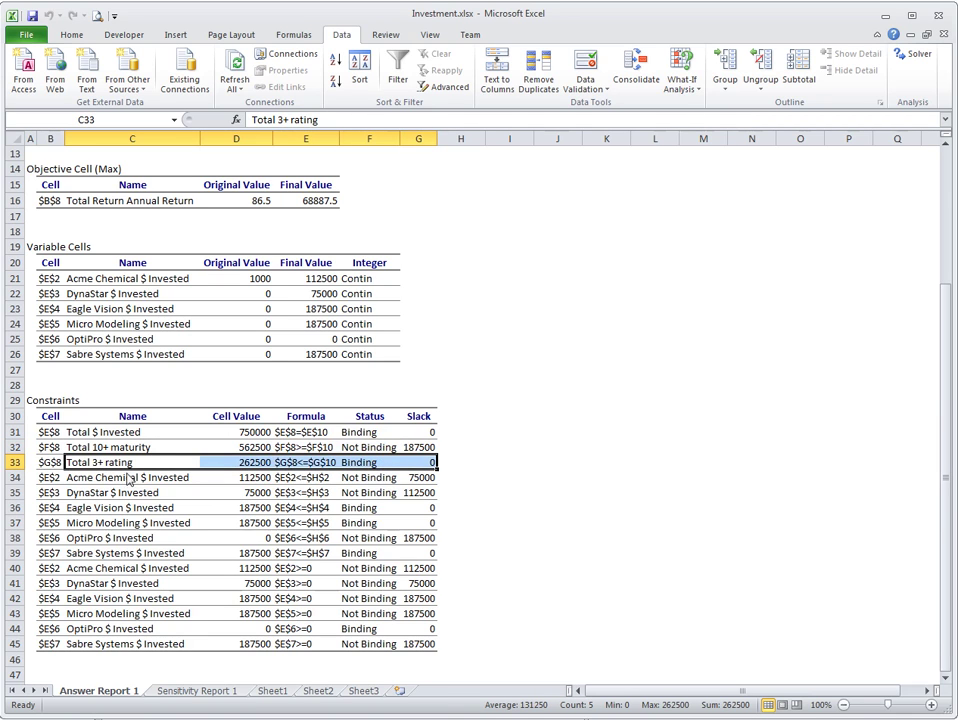
{"action": "left_click", "coordinate": [226, 433]}
{"action": "left_click", "coordinate": [117, 452]}
{"action": "left_click", "coordinate": [142, 466]}
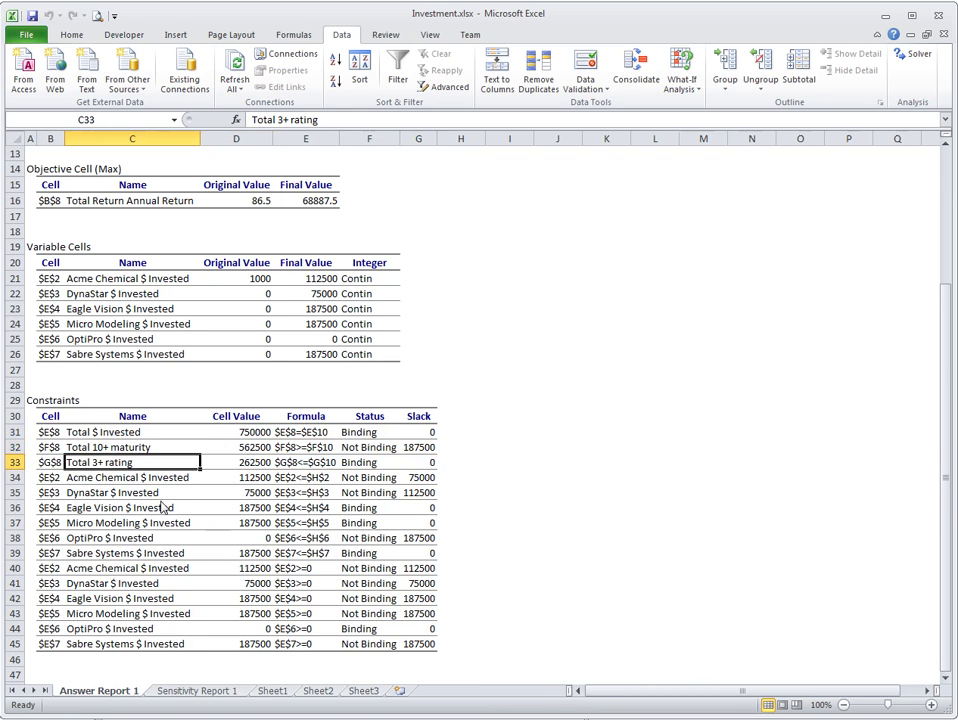
Compare the six maximum-investment constraint rows with the six nonnegativity constraint rows in C34:G45
{"action": "left_click_drag", "start_coordinate": [130, 483], "coordinate": [420, 553]}
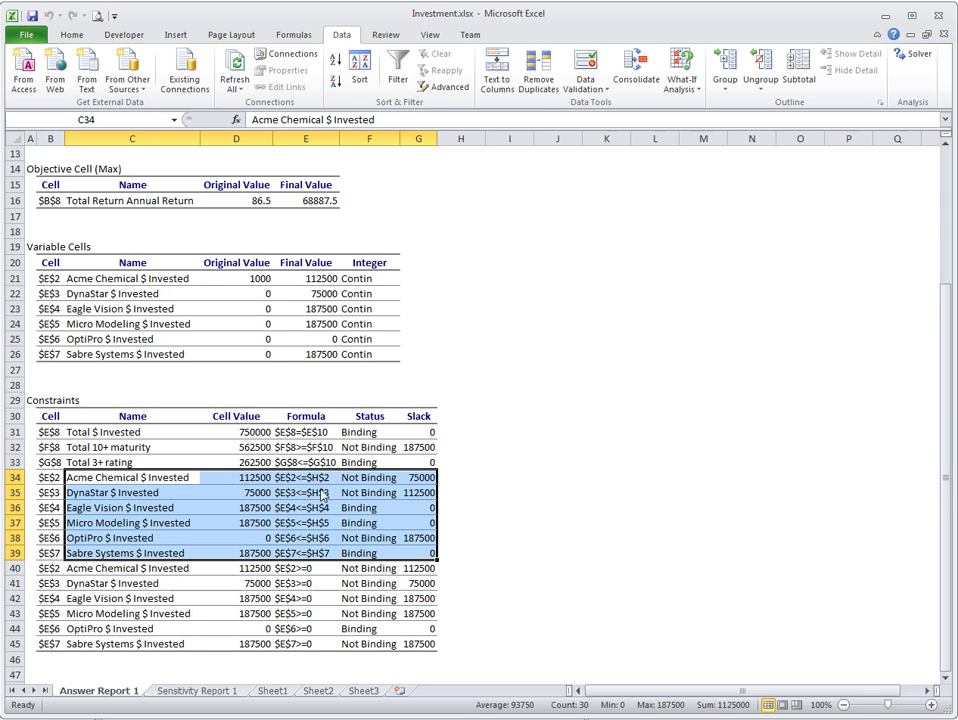
{"action": "left_click_drag", "start_coordinate": [118, 568], "coordinate": [421, 650]}
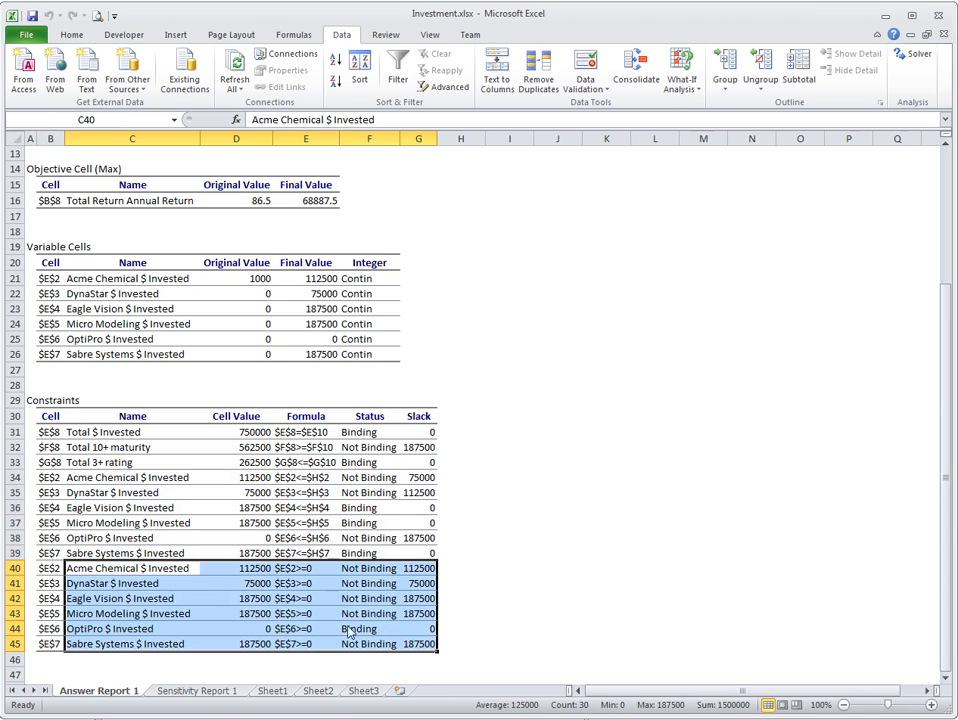
{"action": "left_click_drag", "start_coordinate": [120, 478], "coordinate": [425, 555]}
{"action": "left_click_drag", "start_coordinate": [130, 568], "coordinate": [425, 659]}
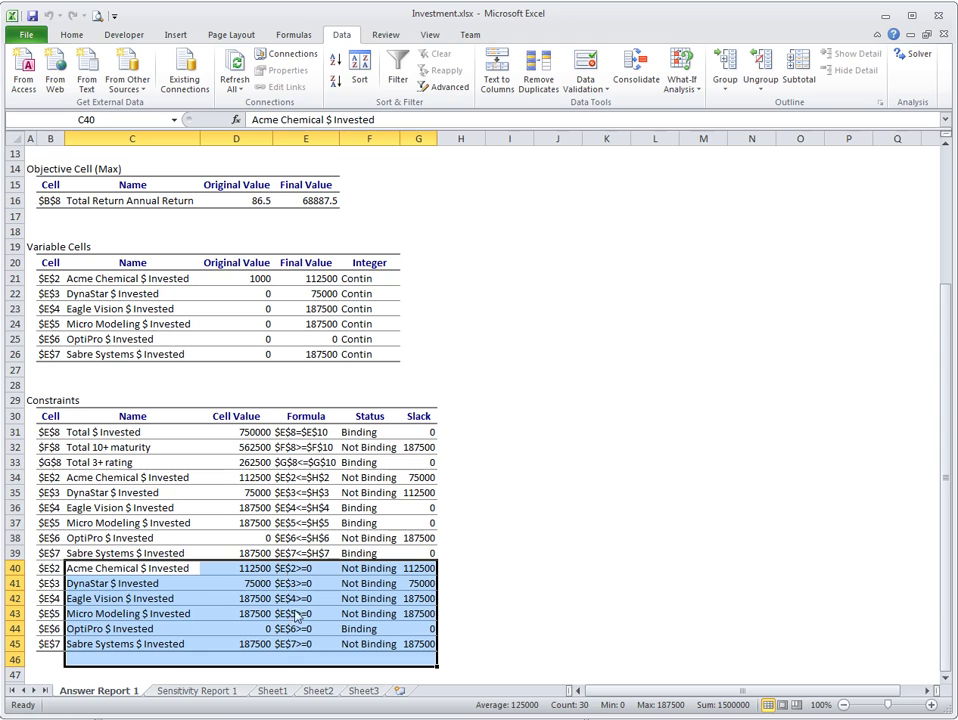
{"action": "left_click_drag", "start_coordinate": [160, 570], "coordinate": [430, 648]}
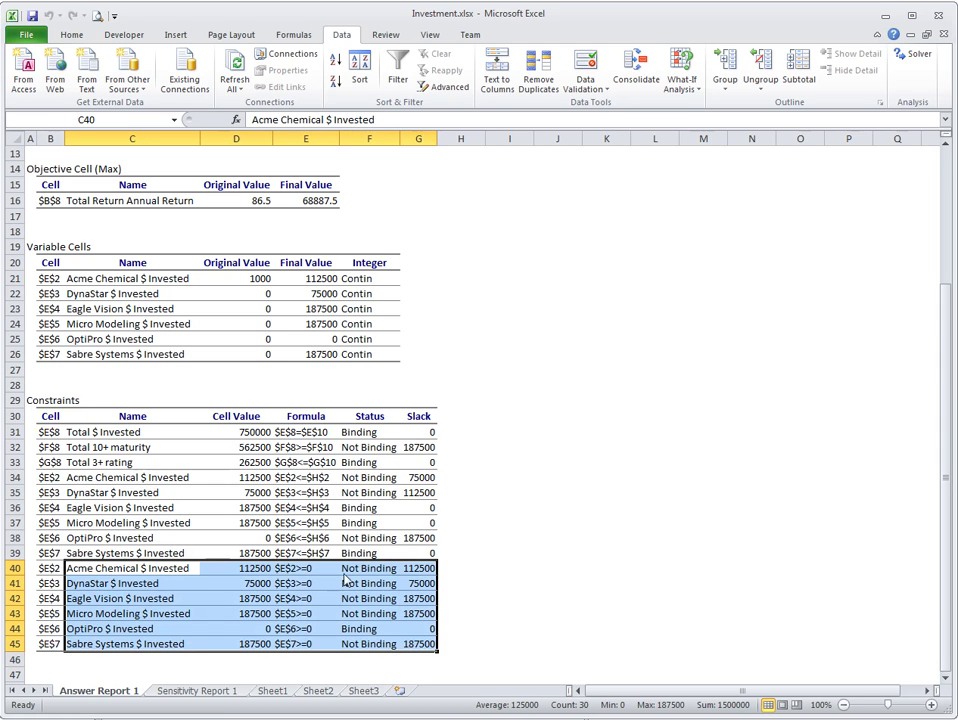
Examine the Total $ Invested constraint's status and slack, comparing its equality formula with the two inequality formulas below it
{"action": "left_click_drag", "start_coordinate": [128, 434], "coordinate": [430, 434]}
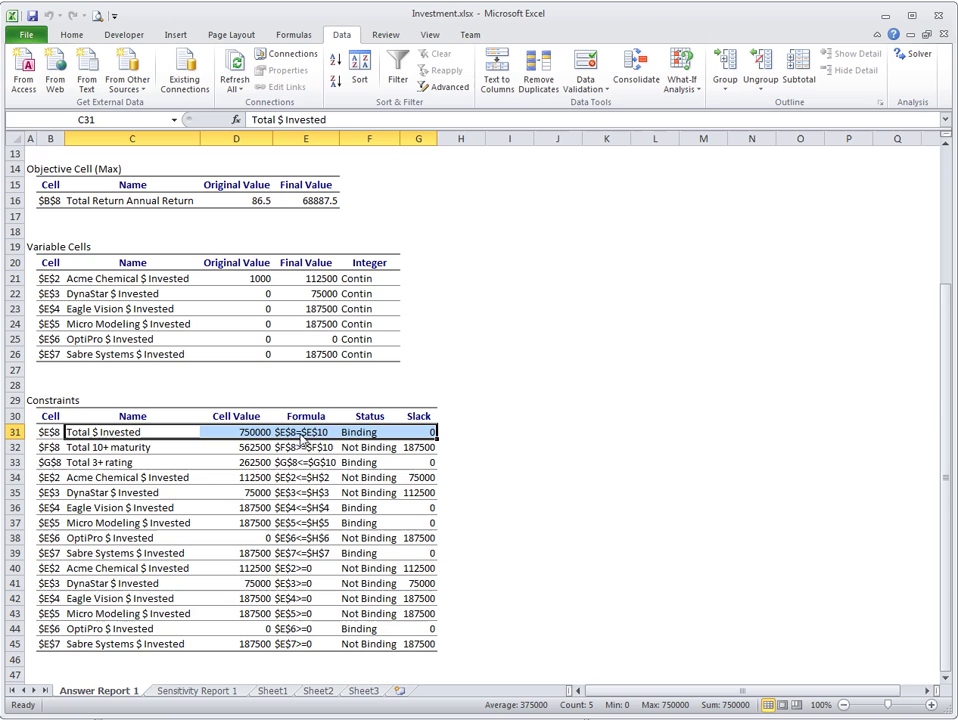
{"action": "left_click", "coordinate": [366, 435]}
{"action": "left_click", "coordinate": [428, 434]}
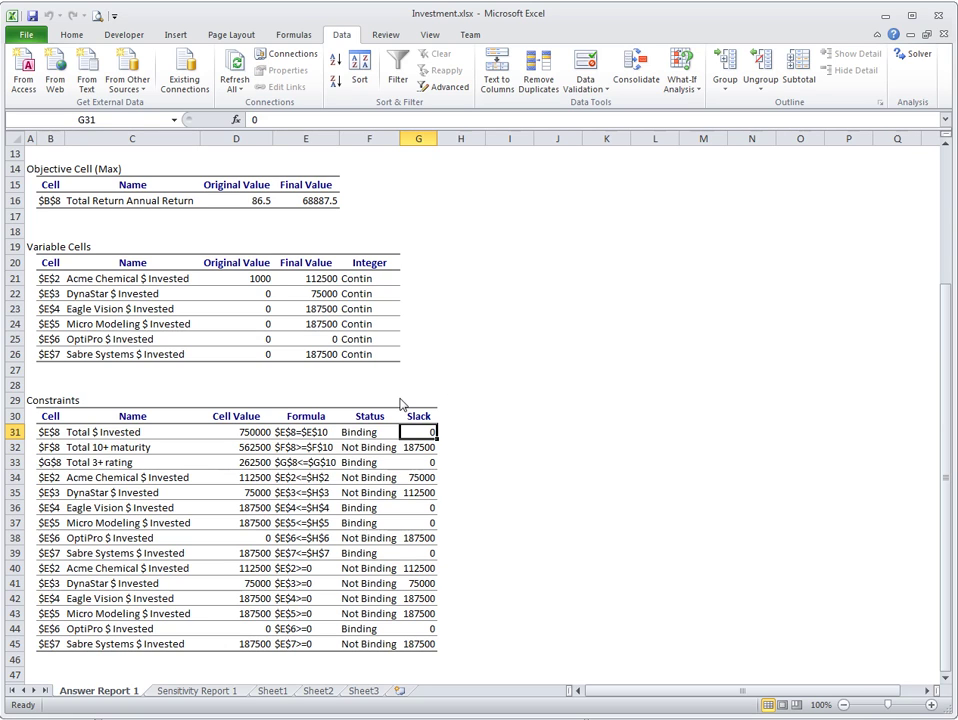
{"action": "left_click", "coordinate": [318, 447]}
{"action": "left_click", "coordinate": [318, 462]}
{"action": "left_click_drag", "start_coordinate": [320, 452], "coordinate": [318, 463]}
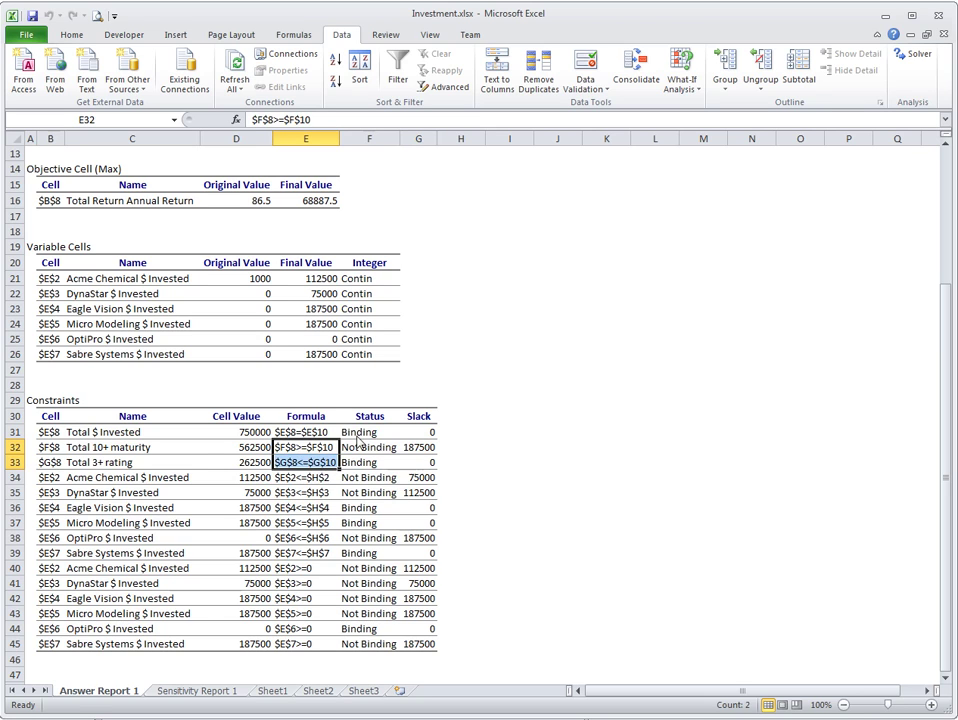
{"action": "left_click", "coordinate": [299, 435]}
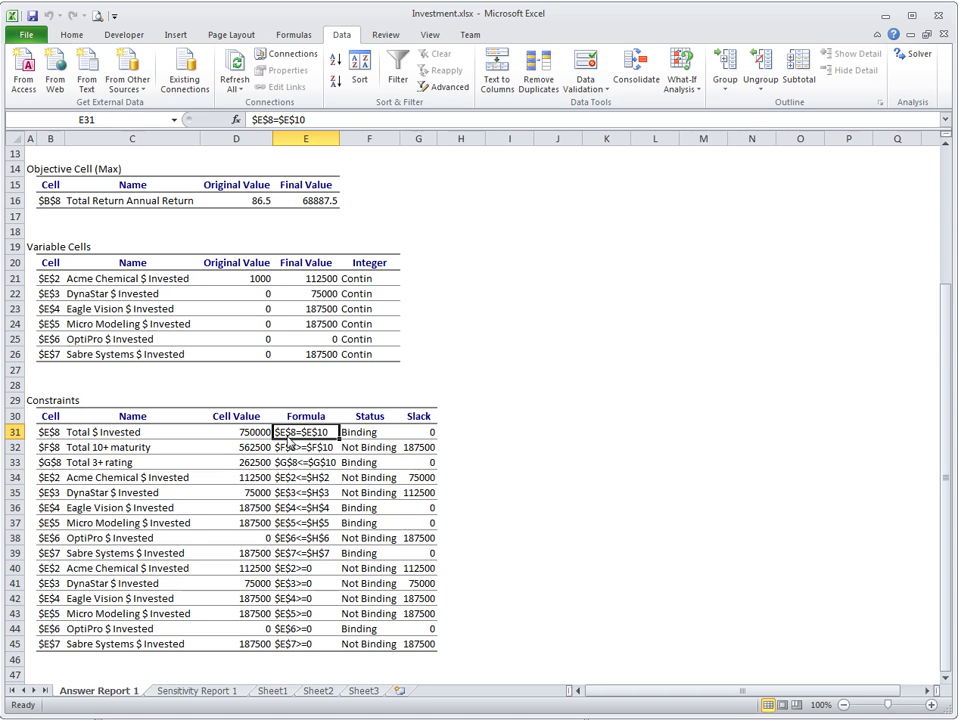
Examine the formula, status and cell value of the Total 10+ maturity constraint
{"action": "left_click", "coordinate": [130, 447]}
{"action": "left_click", "coordinate": [276, 450]}
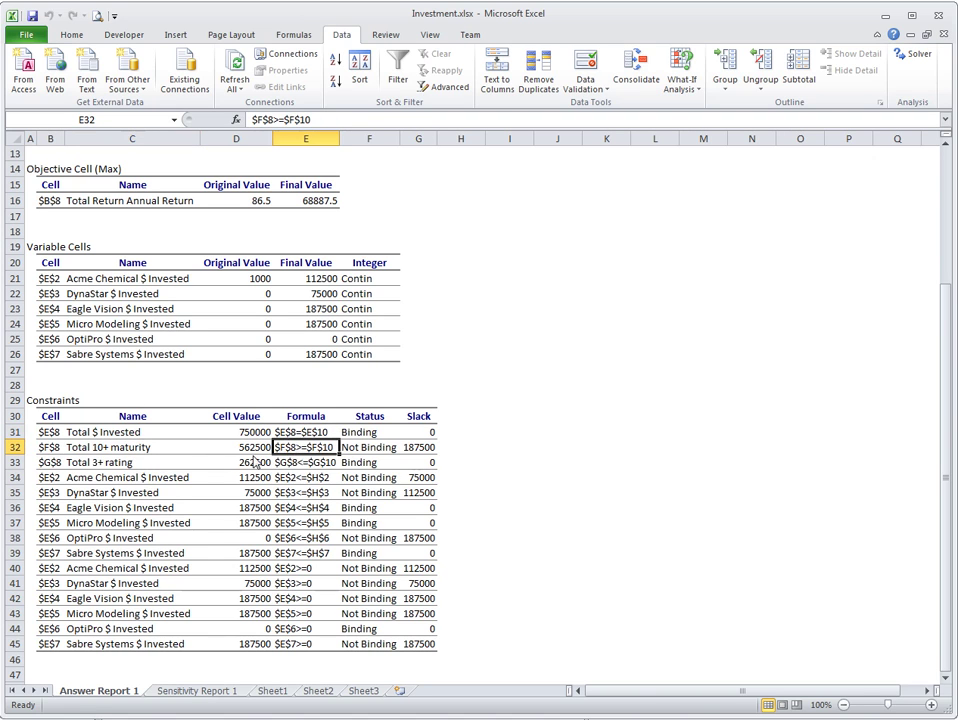
{"action": "left_click", "coordinate": [371, 451]}
{"action": "left_click", "coordinate": [317, 449]}
{"action": "left_click", "coordinate": [253, 448]}
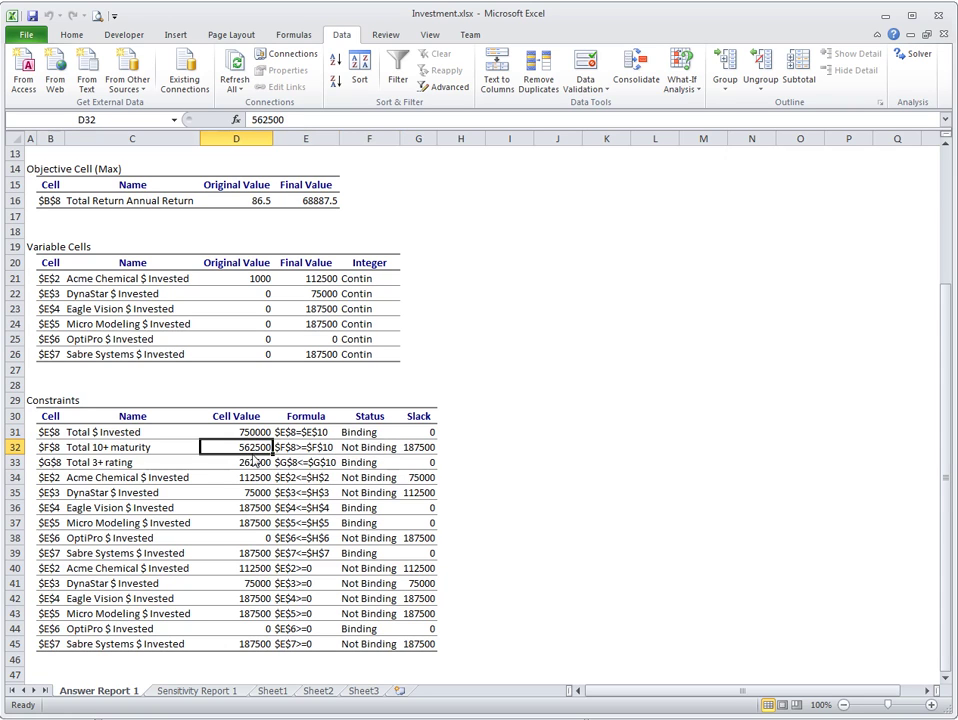
Check the 10+ maturity total, inequality sign and required minimum in F8:F10 on Sheet1
{"action": "left_click", "coordinate": [274, 691]}
{"action": "left_click", "coordinate": [386, 262]}
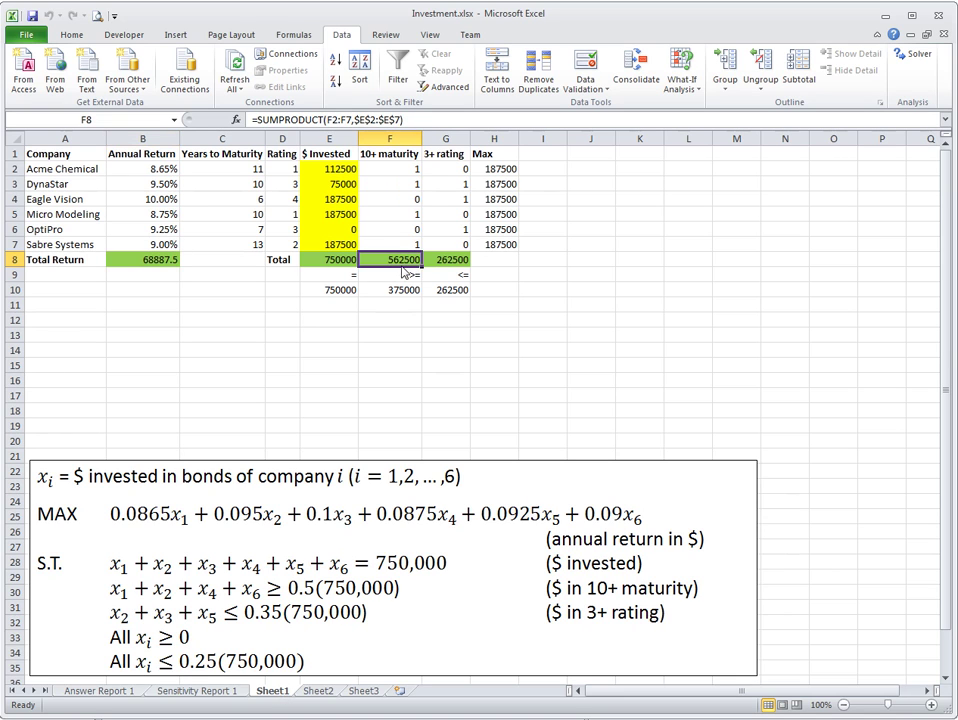
{"action": "left_click", "coordinate": [413, 278]}
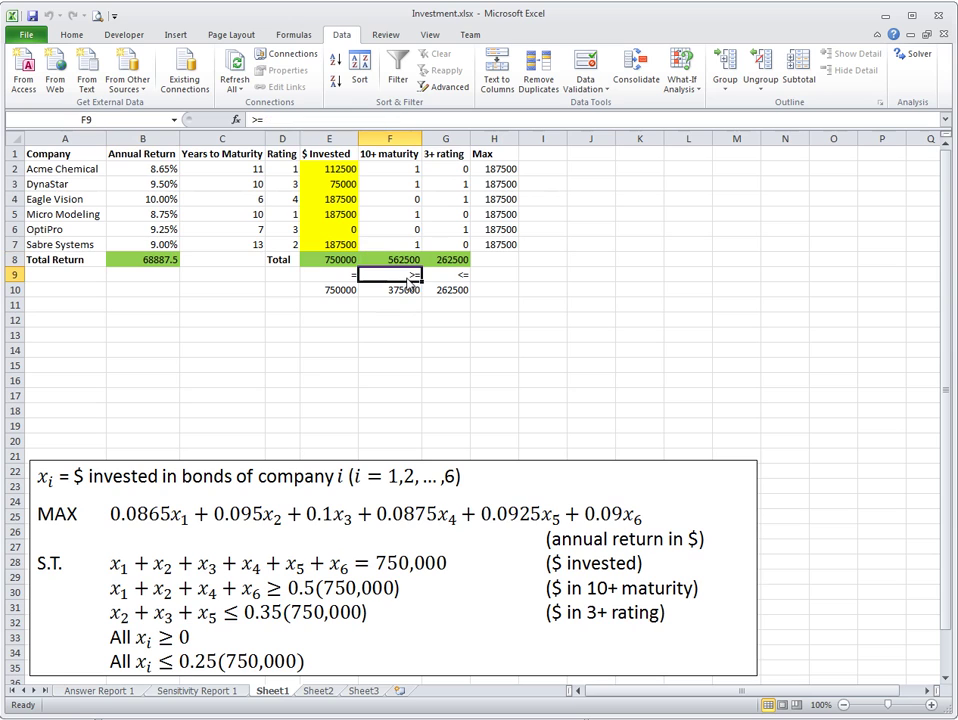
{"action": "left_click", "coordinate": [410, 290]}
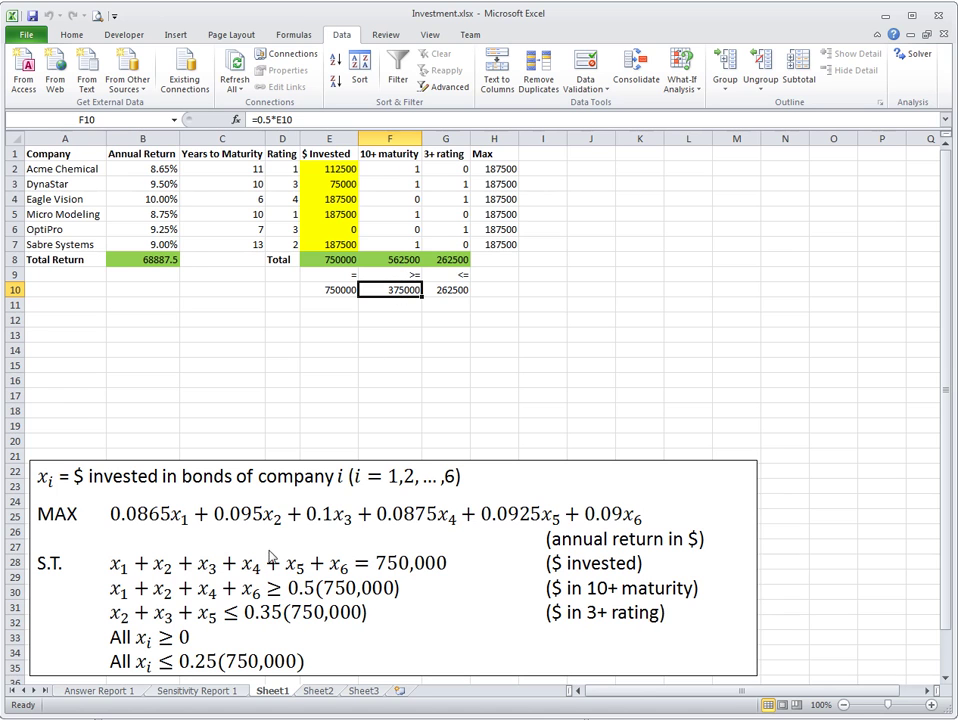
Inspect the slack and status of the Total 10+ maturity constraint in Answer Report 1
{"action": "left_click", "coordinate": [100, 691]}
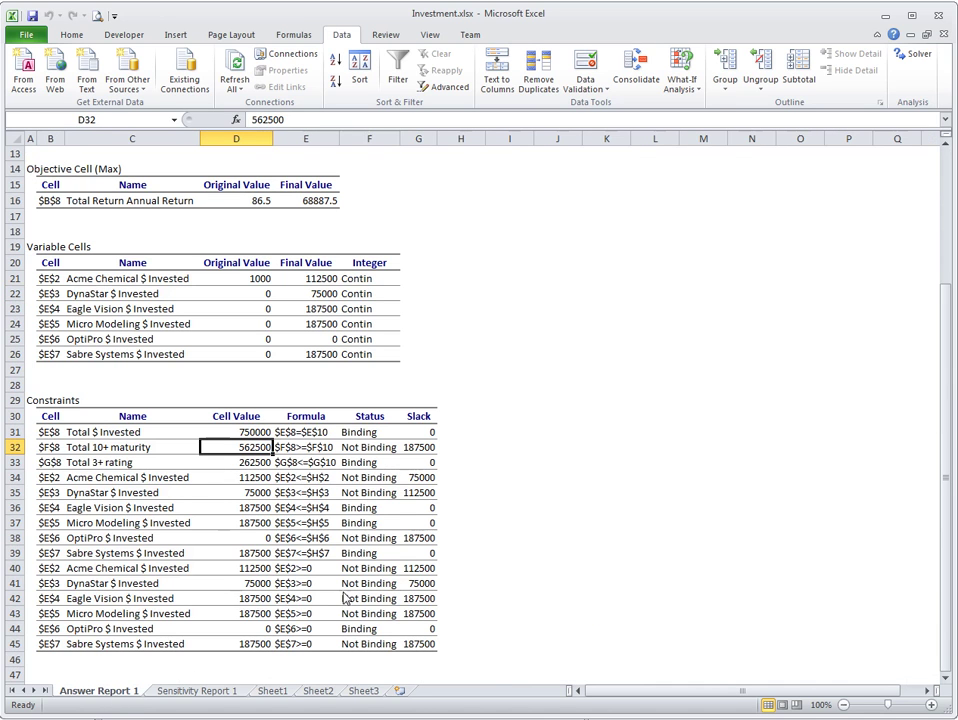
{"action": "left_click", "coordinate": [420, 447]}
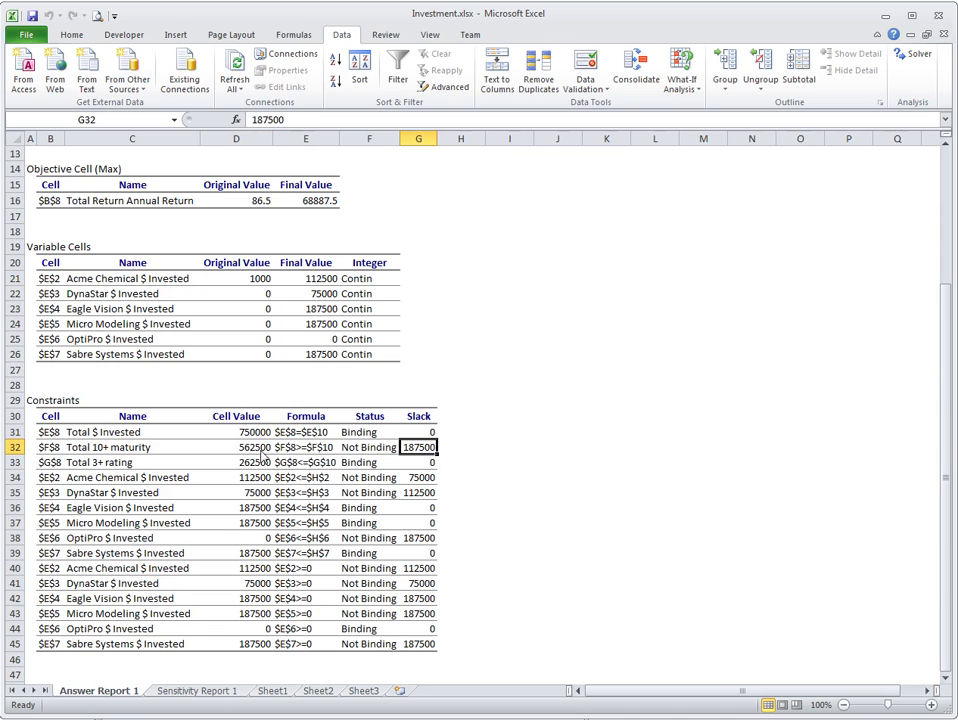
{"action": "key", "text": "Left"}
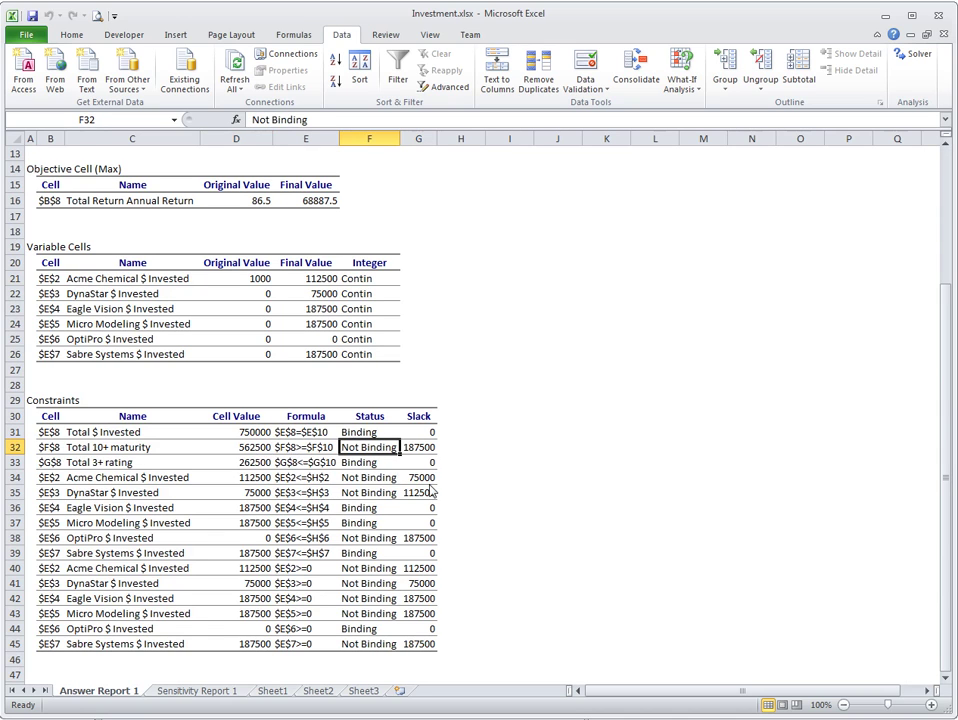
Examine the Total 3+ rating constraint's formula, status, slack and cell value in row 33
{"action": "key", "text": "Down"}
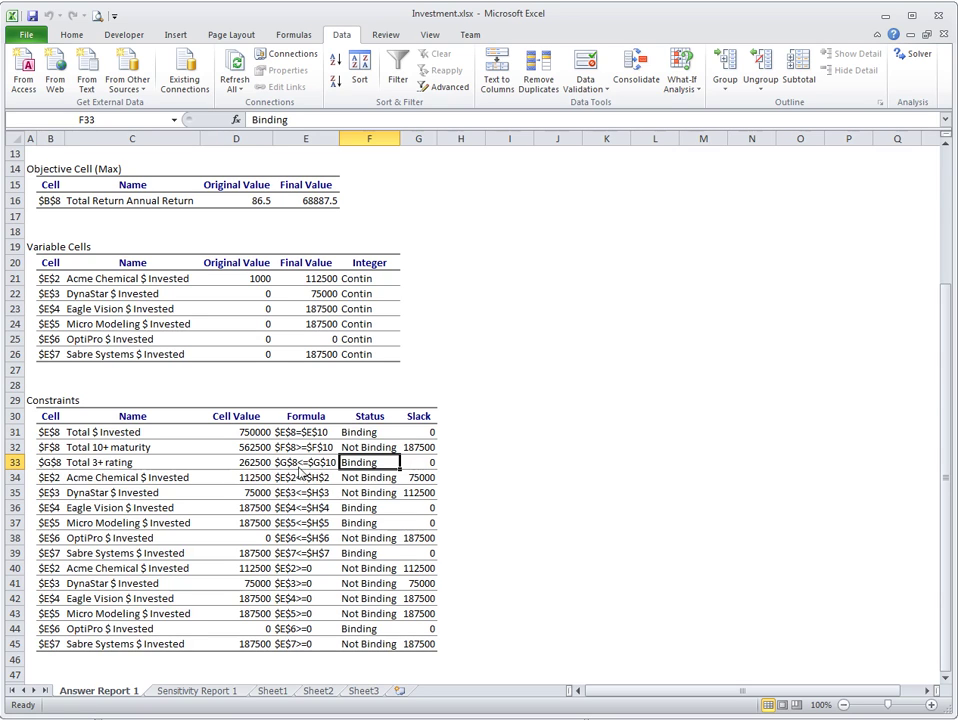
{"action": "left_click", "coordinate": [118, 467]}
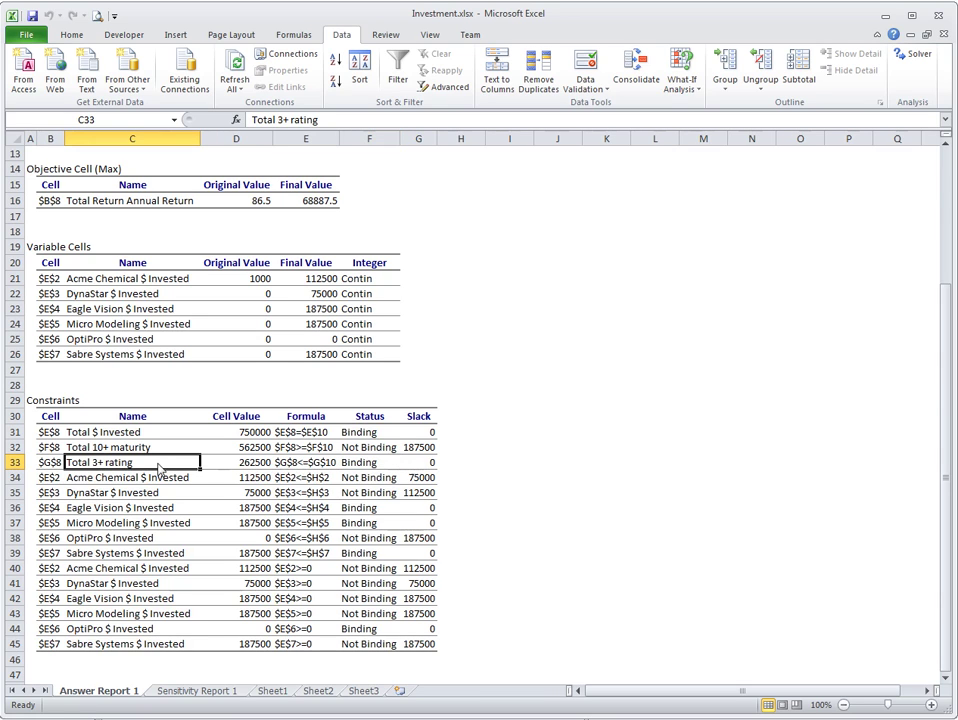
{"action": "left_click", "coordinate": [305, 467]}
{"action": "left_click", "coordinate": [362, 465]}
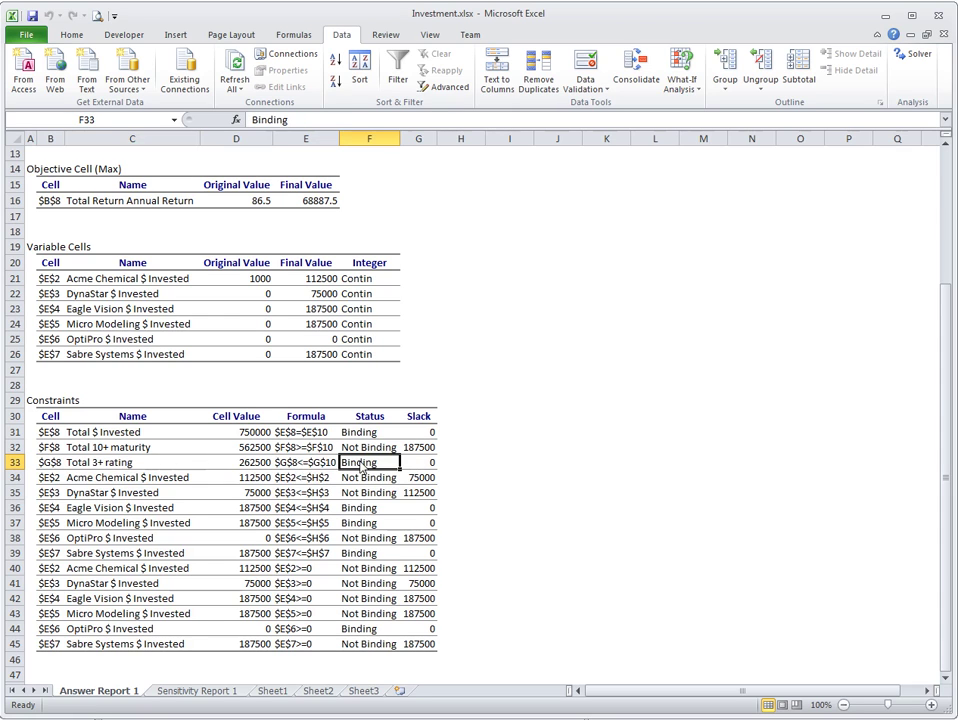
{"action": "left_click", "coordinate": [420, 465]}
{"action": "left_click", "coordinate": [262, 468]}
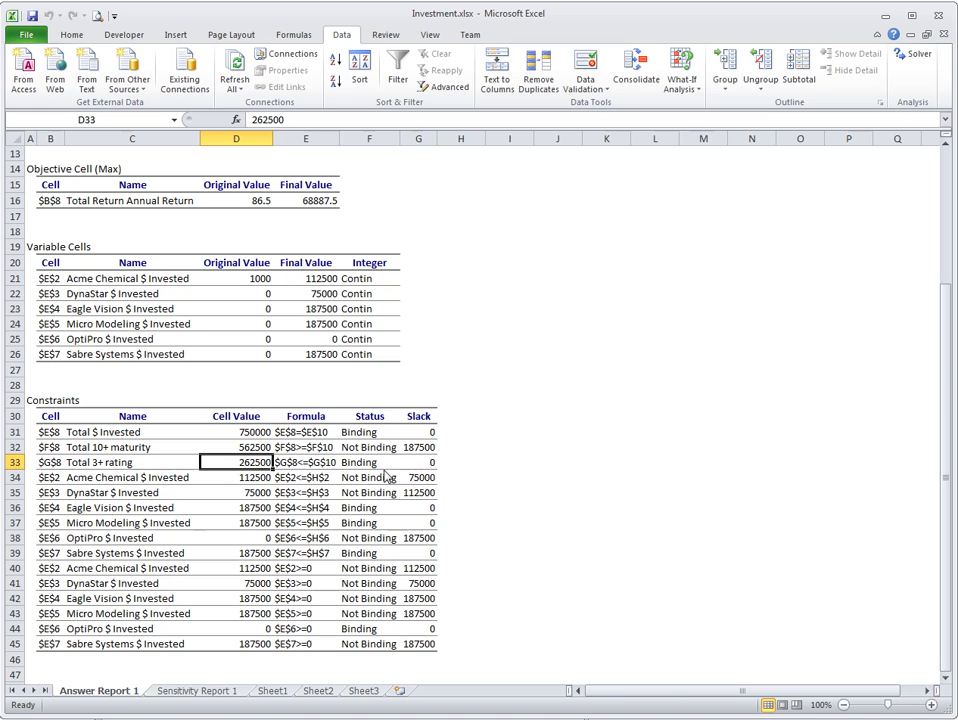
{"action": "left_click_drag", "start_coordinate": [434, 466], "coordinate": [60, 466]}
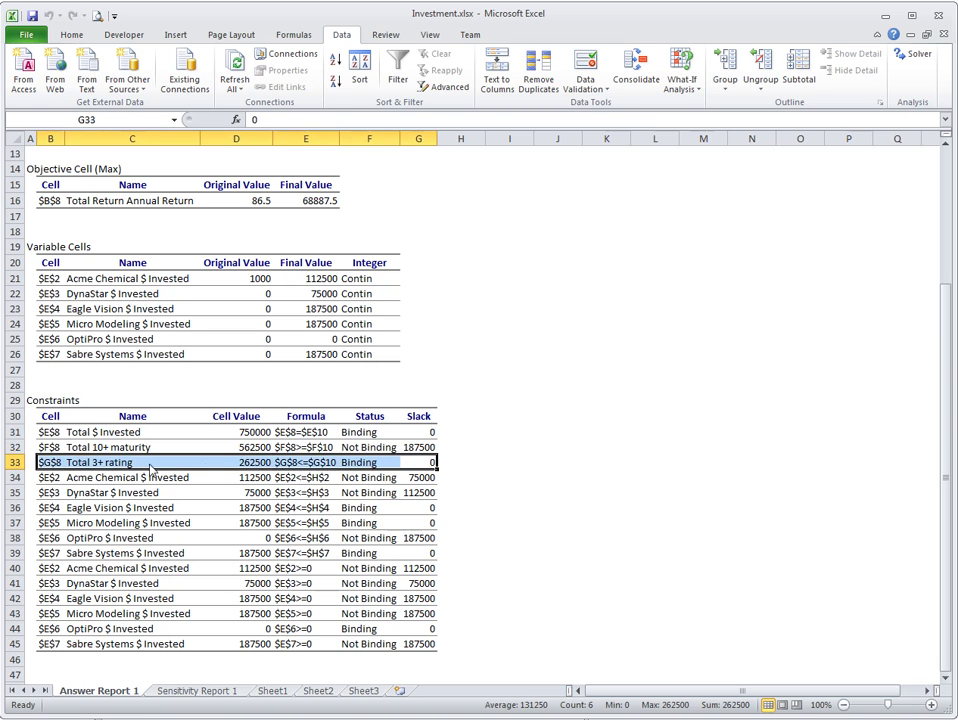
{"action": "left_click", "coordinate": [434, 466]}
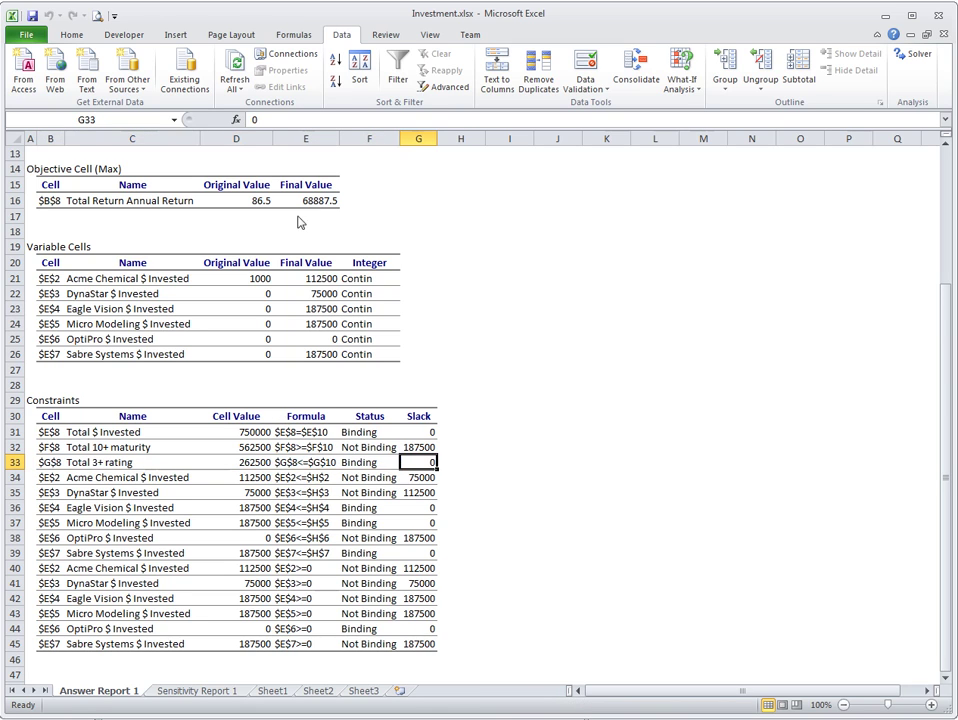
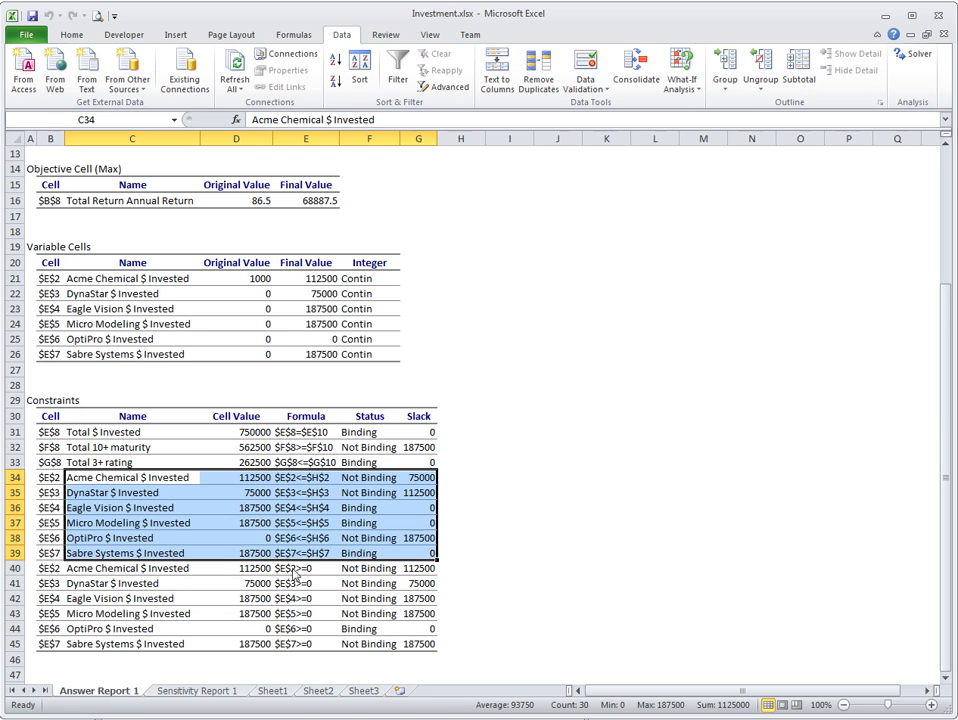
Select the six nonnegativity constraint rows, C40:G45, to review their status and slack
{"action": "left_click_drag", "start_coordinate": [140, 573], "coordinate": [434, 641]}
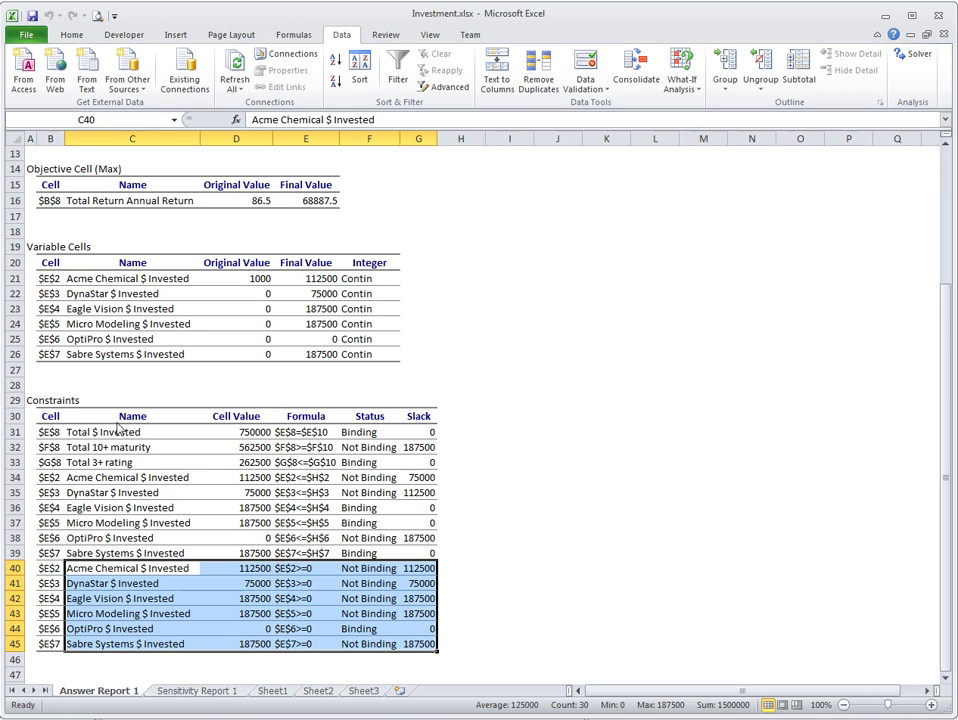
Go through the binding constraints in the Status column: F31, F33, F36, F37, F39 and F44
{"action": "left_click_drag", "start_coordinate": [101, 437], "coordinate": [410, 644]}
{"action": "left_click", "coordinate": [377, 437]}
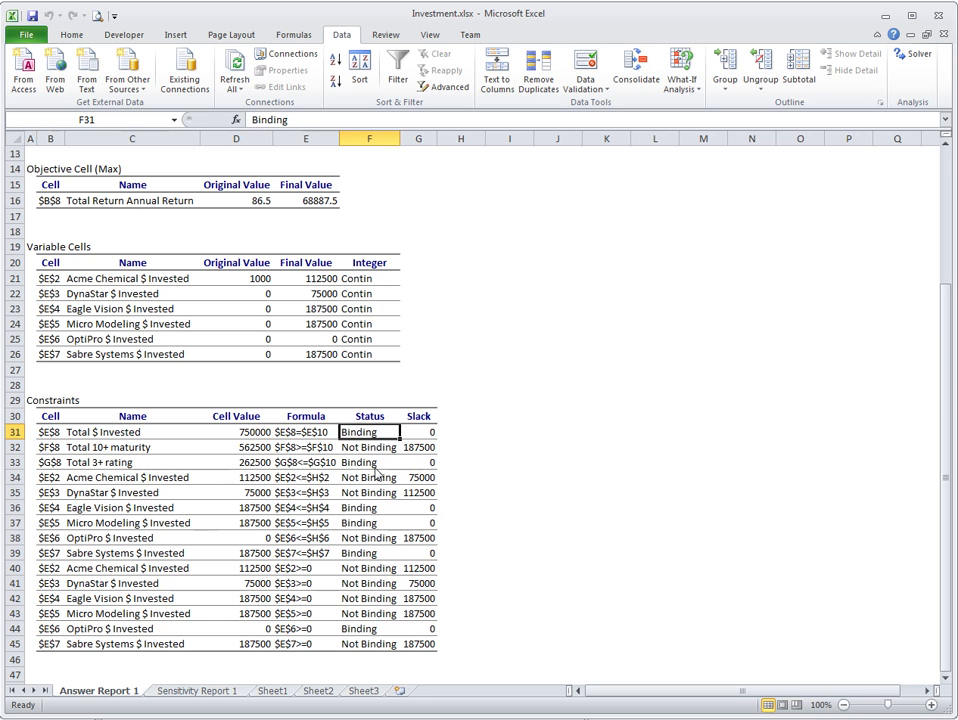
{"action": "left_click", "coordinate": [370, 462]}
{"action": "left_click", "coordinate": [376, 509]}
{"action": "left_click", "coordinate": [379, 522]}
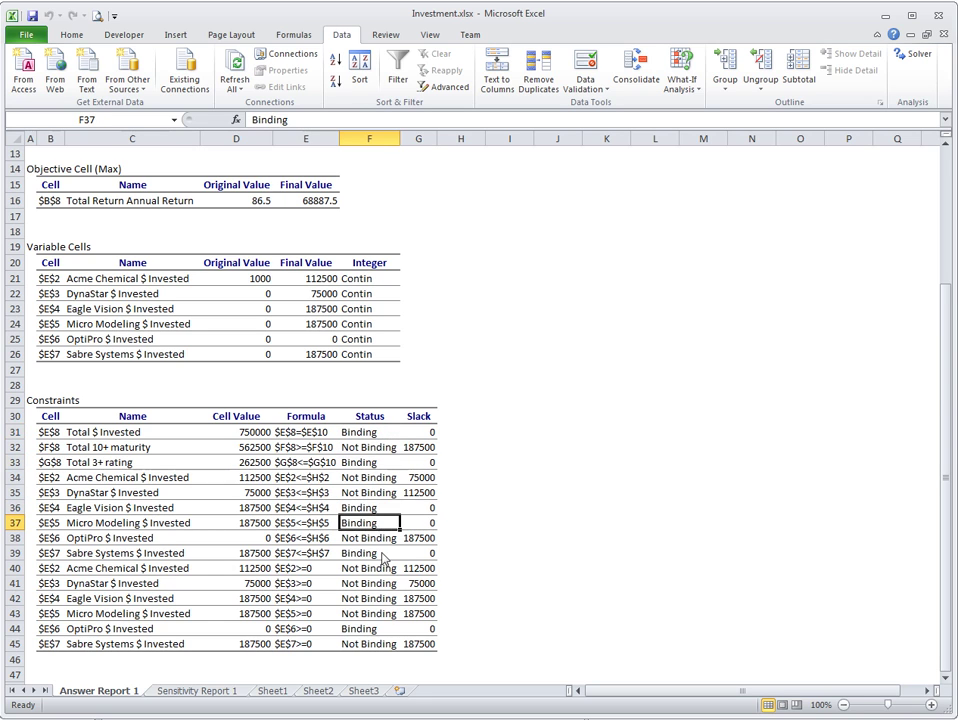
{"action": "left_click", "coordinate": [386, 553]}
{"action": "left_click", "coordinate": [385, 633]}
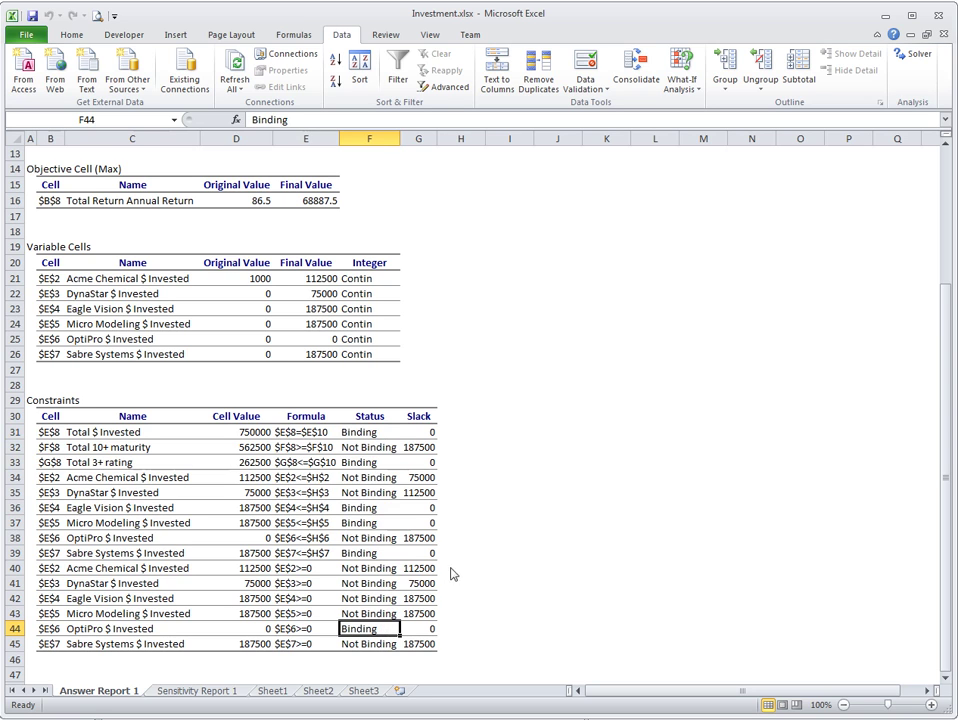
Highlight the six investment variables in C21:C26 of the Variable Cells section, then clear the highlight
{"action": "left_click_drag", "start_coordinate": [165, 283], "coordinate": [186, 358]}
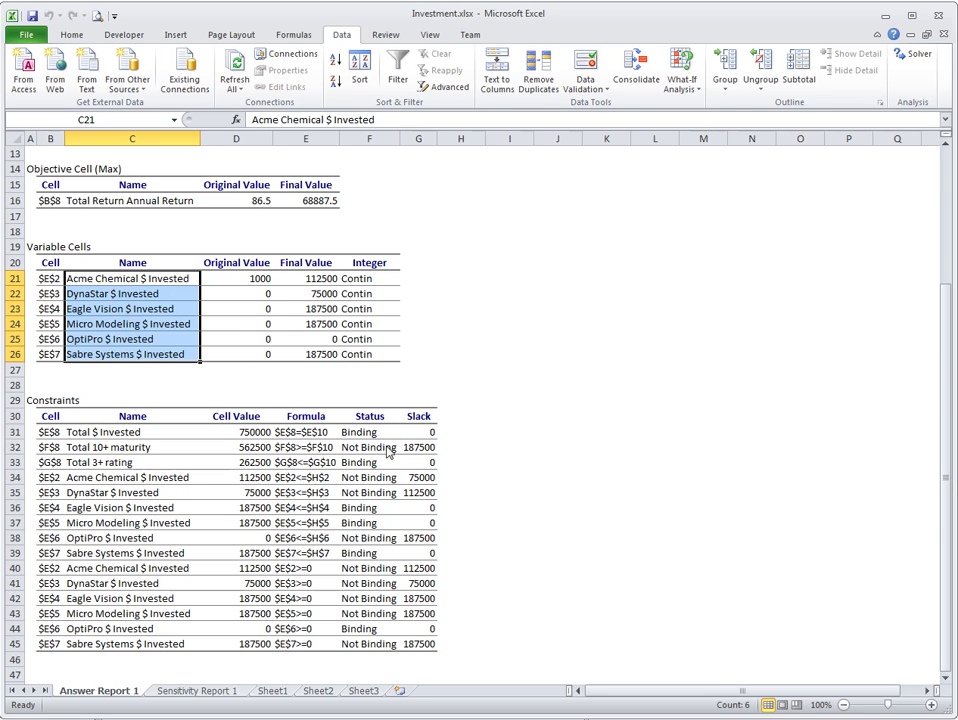
{"action": "left_click", "coordinate": [150, 249]}
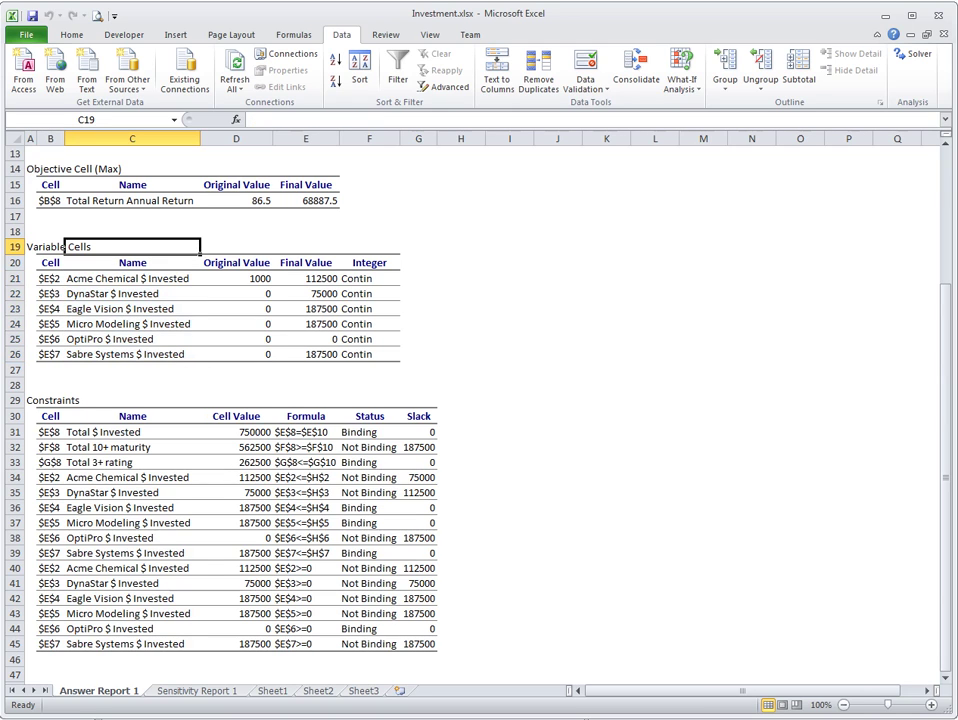
{"action": "left_click", "coordinate": [31, 154]}
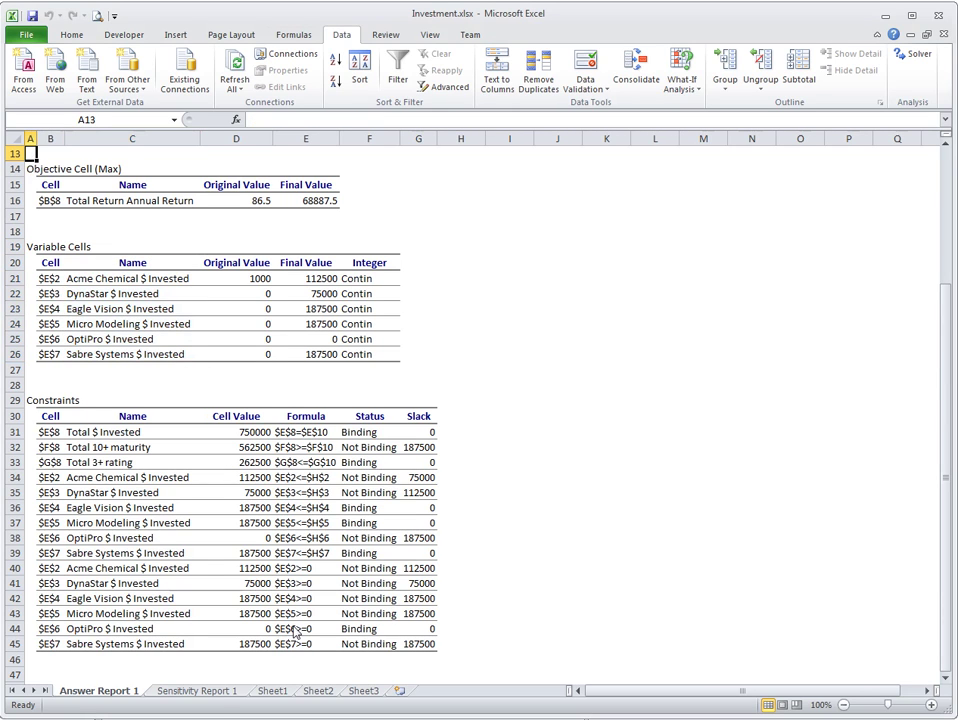
On Sensitivity Report 1, select the objective coefficients with their allowable increases and decreases, F9:H14, and then only the coefficients
{"action": "left_click", "coordinate": [226, 696]}
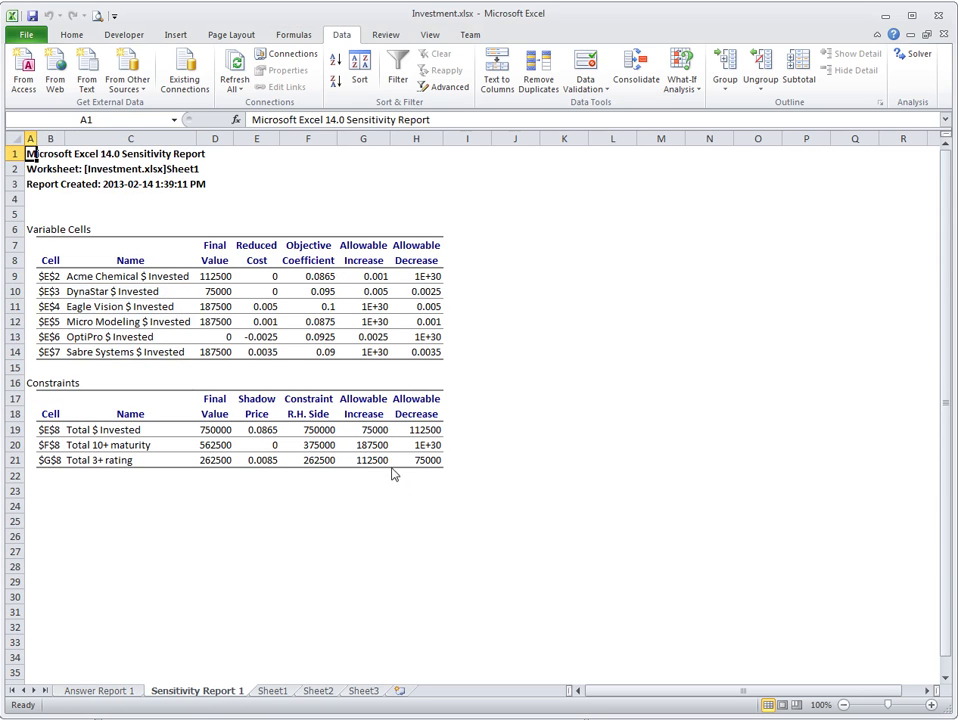
{"action": "left_click_drag", "start_coordinate": [312, 276], "coordinate": [418, 352]}
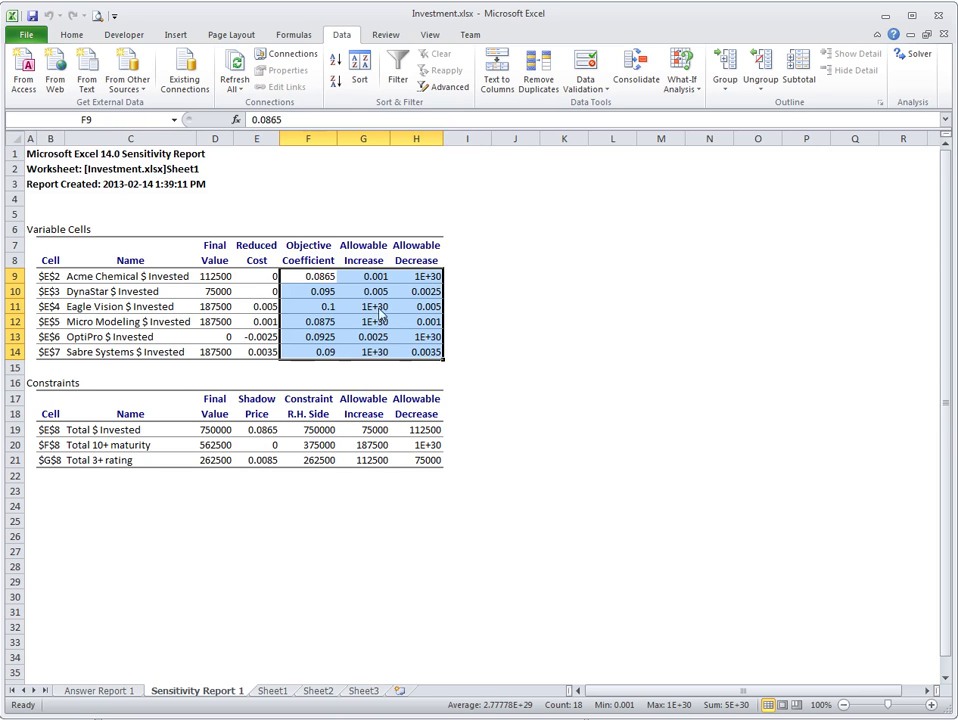
{"action": "left_click_drag", "start_coordinate": [329, 284], "coordinate": [331, 360]}
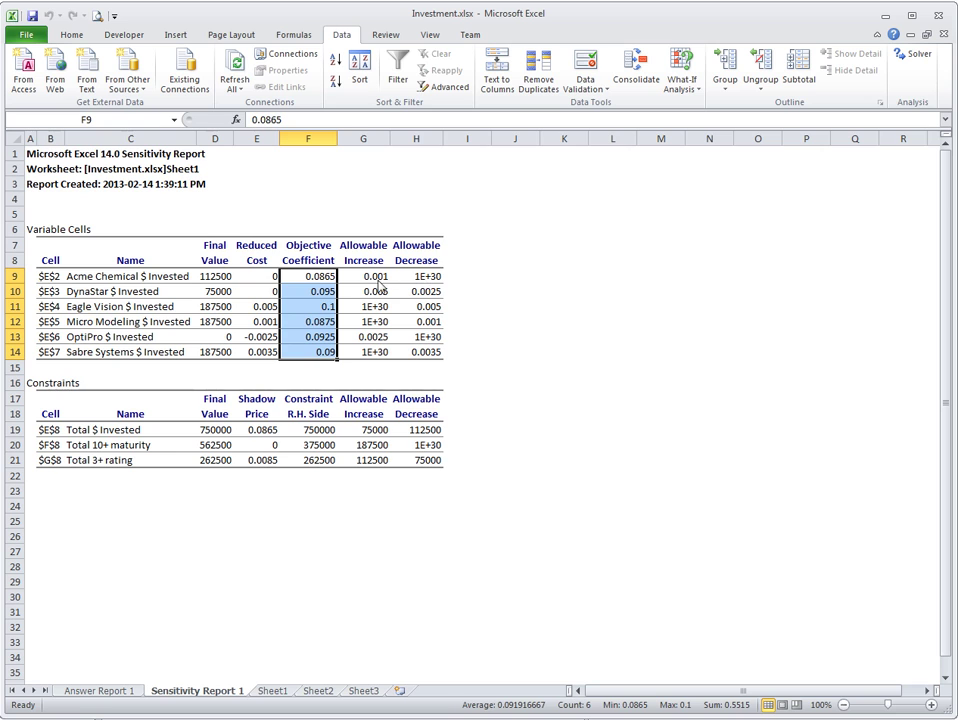
Examine Acme Chemical's objective coefficient, allowable increase and allowable decrease in F9:H9
{"action": "left_click", "coordinate": [380, 276]}
{"action": "left_click", "coordinate": [430, 279]}
{"action": "left_click", "coordinate": [384, 281]}
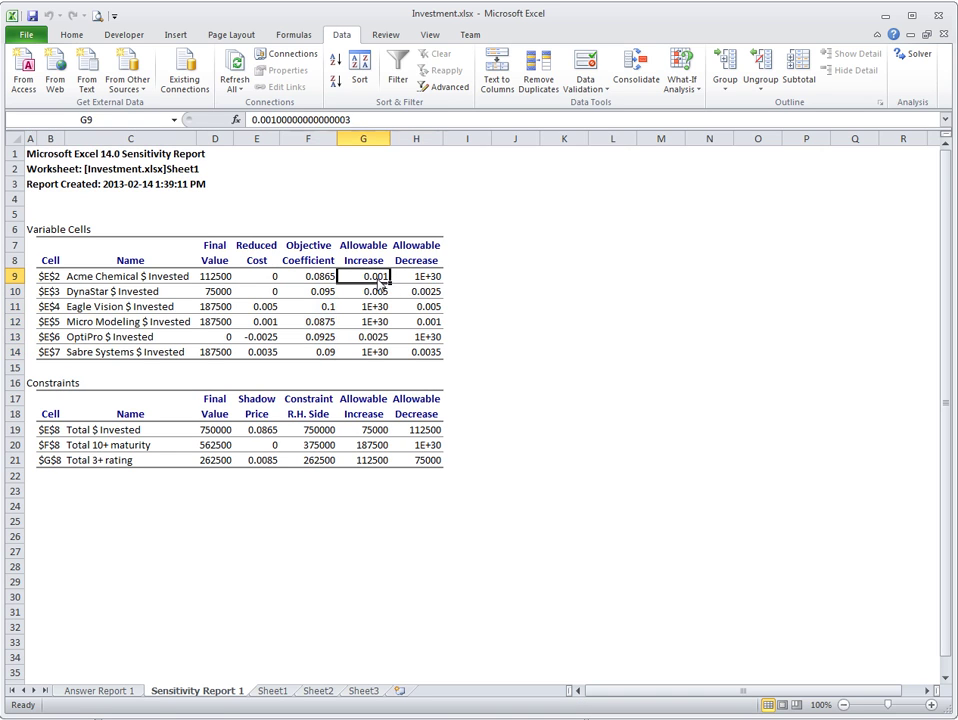
{"action": "key", "text": "Left"}
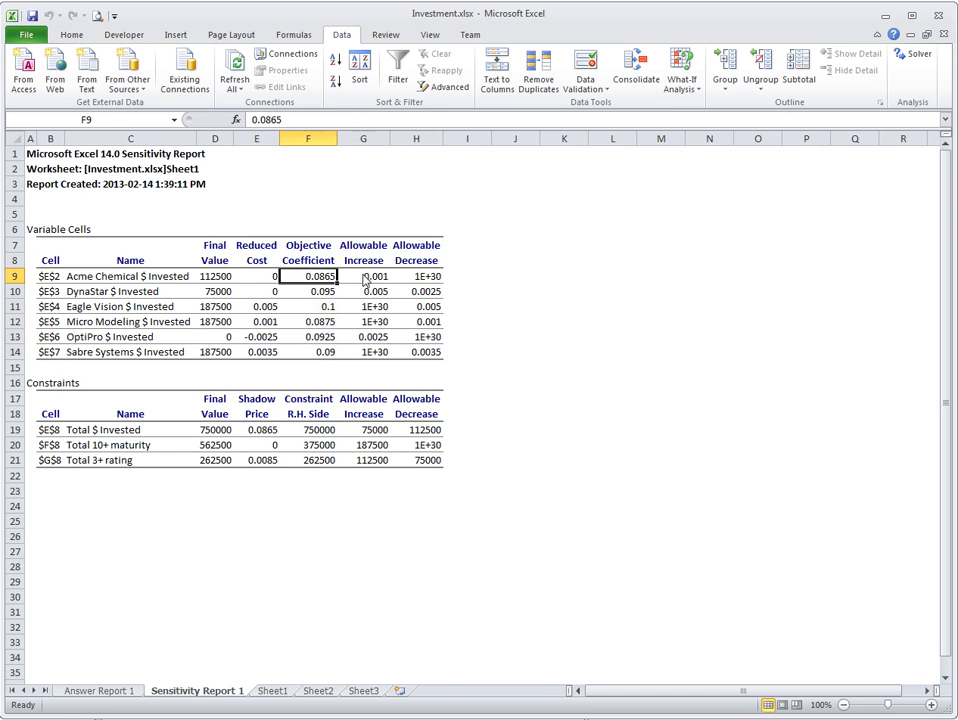
{"action": "key", "text": "Right"}
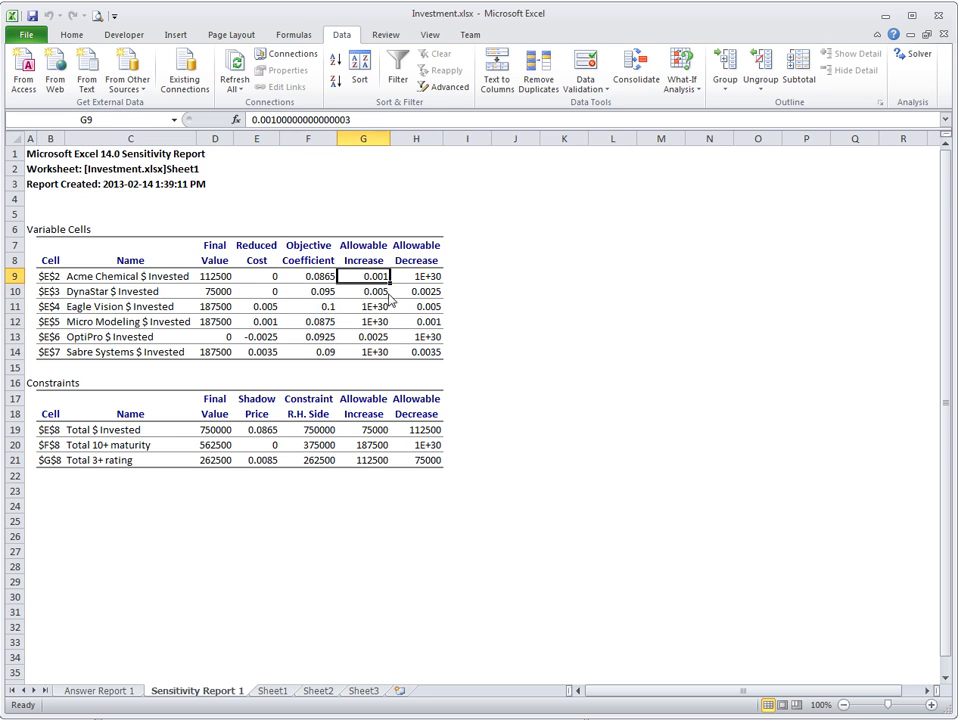
{"action": "key", "text": "Right"}
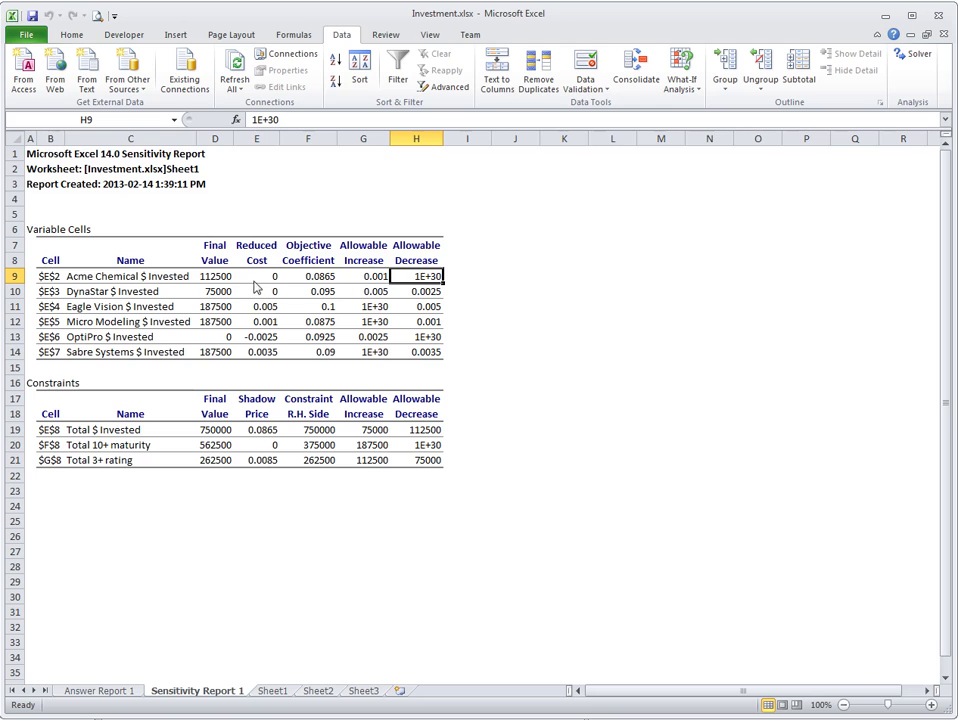
Review the optimal final values in D9:D14 against the range allowed for Acme Chemical's coefficient
{"action": "left_click_drag", "start_coordinate": [218, 278], "coordinate": [215, 352]}
{"action": "left_click", "coordinate": [418, 277]}
{"action": "left_click", "coordinate": [313, 280]}
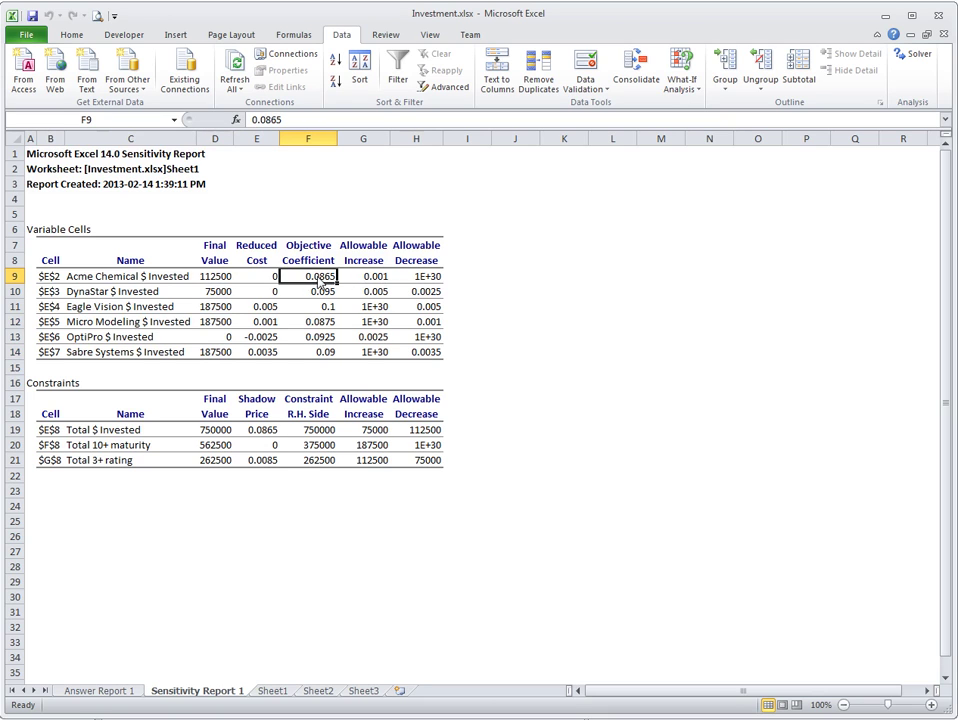
{"action": "left_click", "coordinate": [379, 281]}
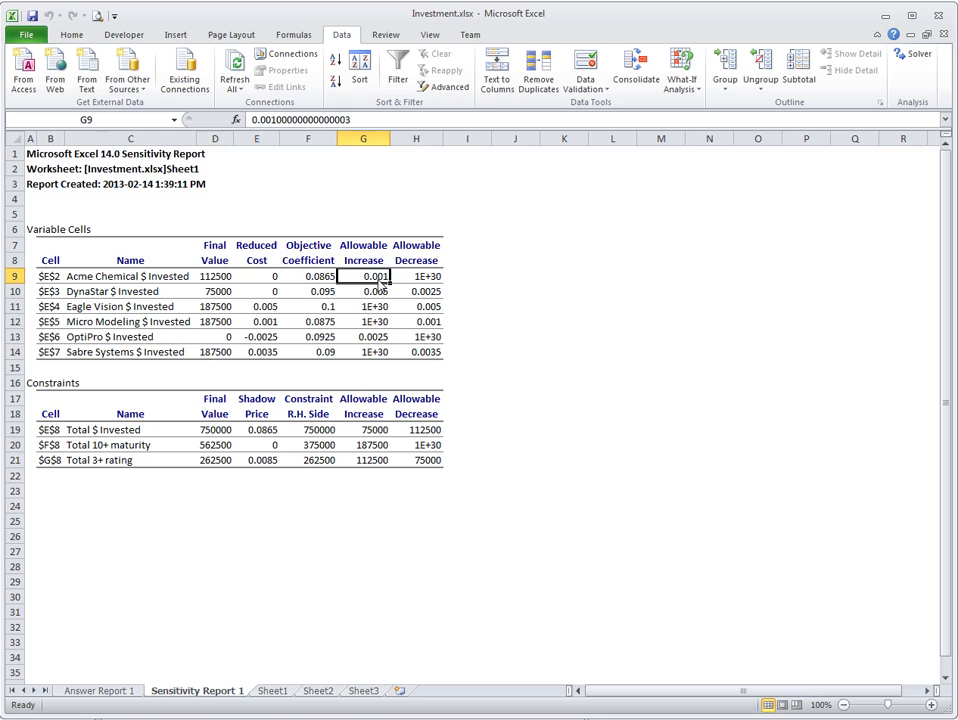
{"action": "left_click", "coordinate": [438, 281]}
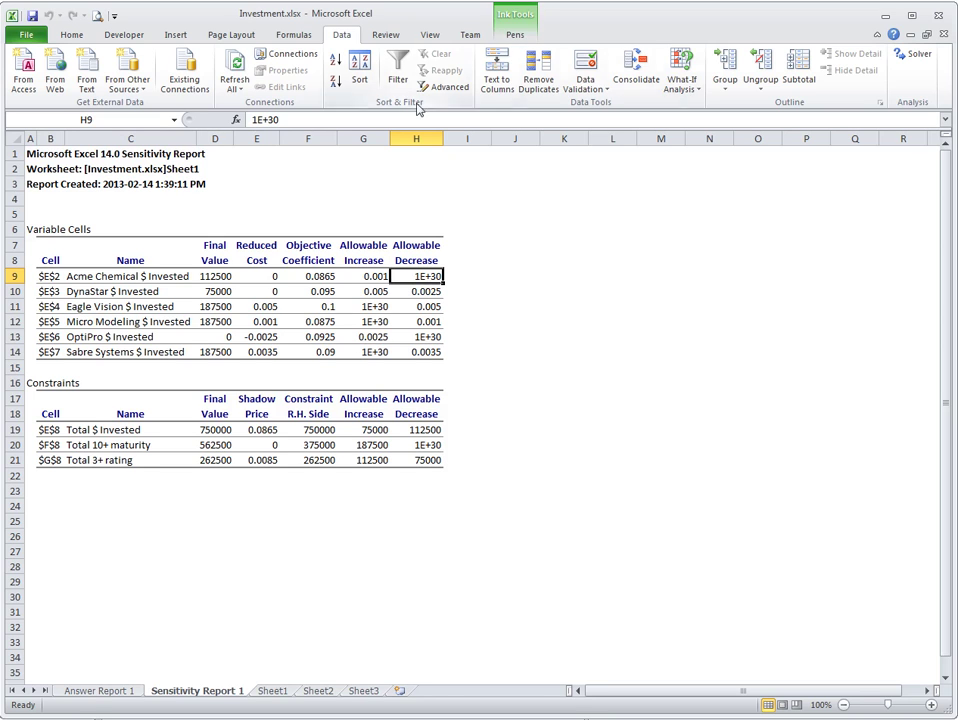
Handwrite "8.65% allowable inc = 0.1%" with the thin black pen in the blank area beside the Variable Cells table
{"action": "left_click", "coordinate": [509, 37]}
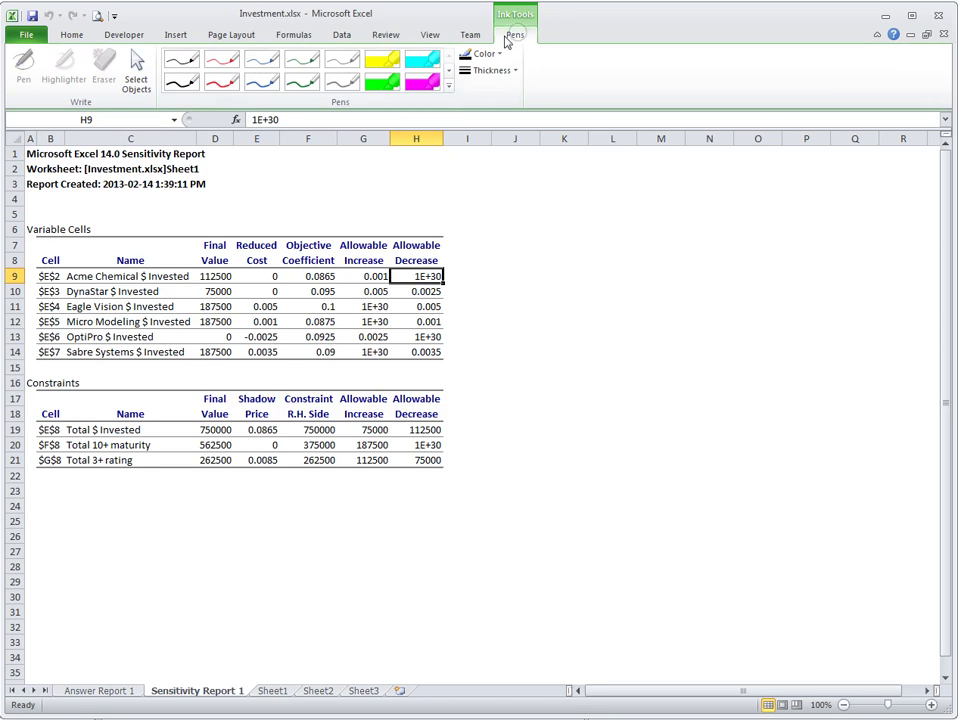
{"action": "left_click", "coordinate": [187, 60]}
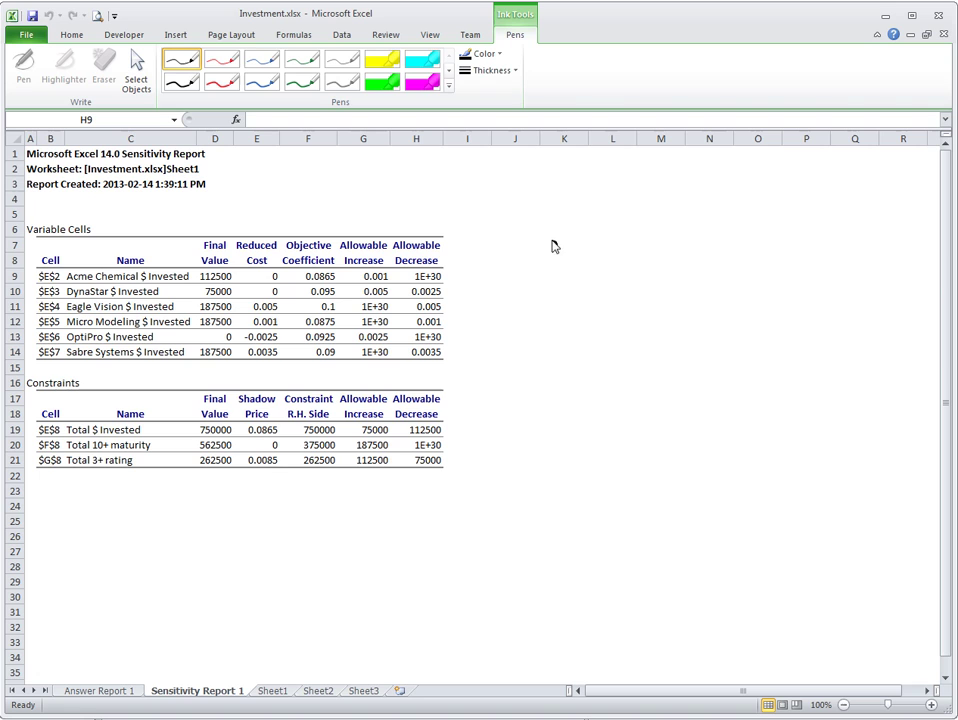
{"action": "mouse_move", "coordinate": [552, 246]}
{"action": "left_mouse_down"}
{"action": "mouse_move", "coordinate": [587, 264]}
{"action": "mouse_move", "coordinate": [590, 243]}
{"action": "mouse_move", "coordinate": [601, 265]}
{"action": "left_mouse_up"}
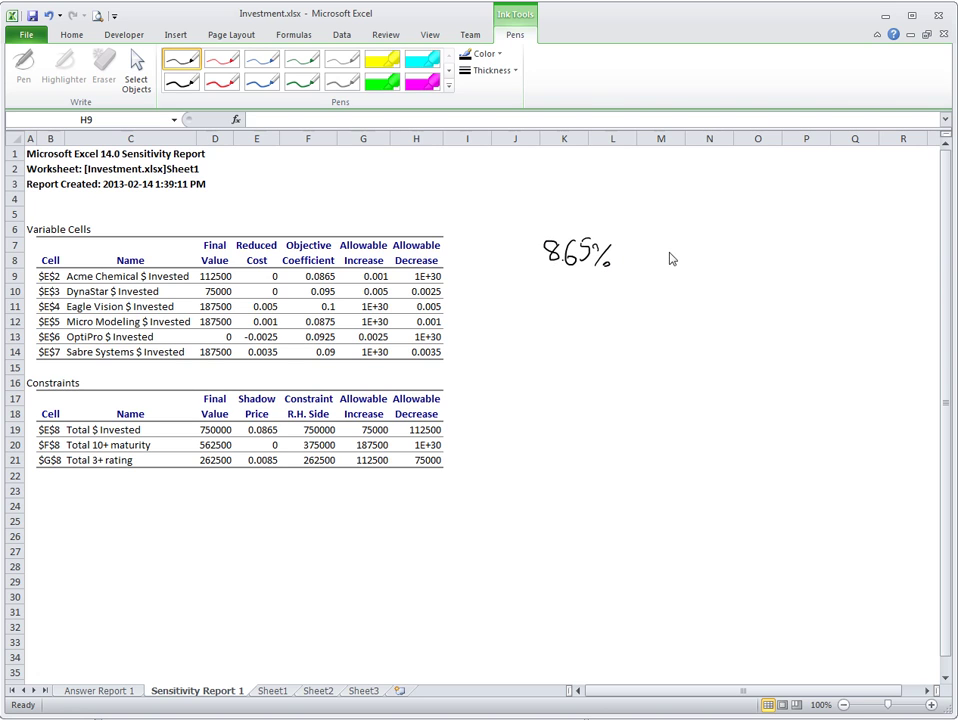
{"action": "mouse_move", "coordinate": [666, 252]}
{"action": "left_mouse_down"}
{"action": "mouse_move", "coordinate": [728, 263]}
{"action": "mouse_move", "coordinate": [745, 252]}
{"action": "mouse_move", "coordinate": [808, 267]}
{"action": "mouse_move", "coordinate": [841, 252]}
{"action": "mouse_move", "coordinate": [900, 259]}
{"action": "left_mouse_up"}
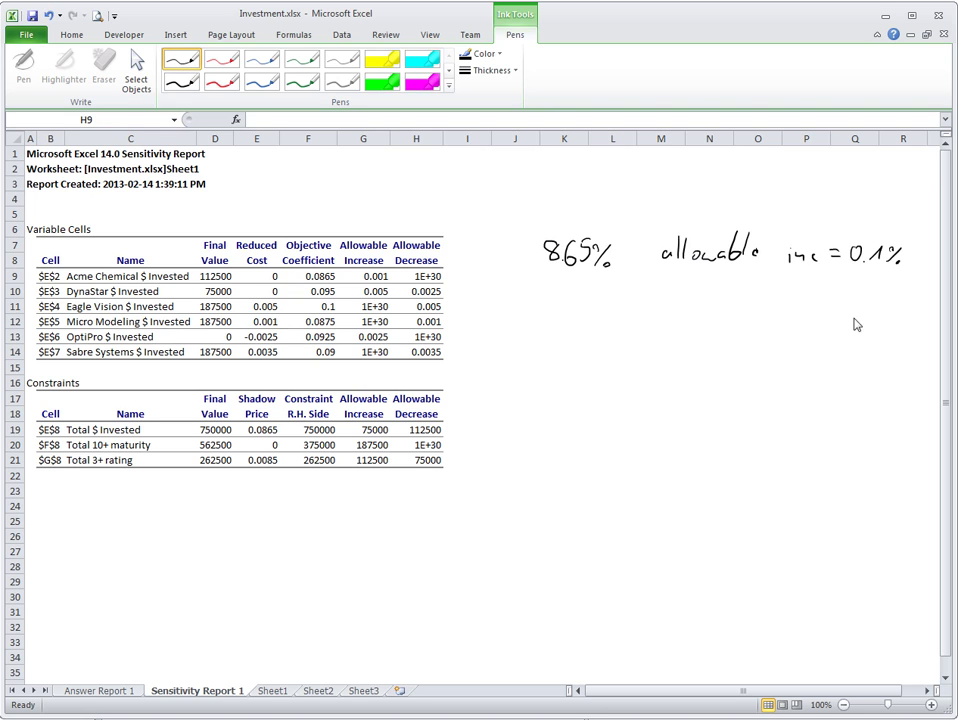
Handwrite a ditto mark and "dec. = +∞" beneath the allowable increase note, and add the period after "inc"
{"action": "left_click_drag", "start_coordinate": [712, 284], "coordinate": [712, 292]}
{"action": "left_click_drag", "start_coordinate": [721, 282], "coordinate": [721, 288]}
{"action": "mouse_move", "coordinate": [797, 289]}
{"action": "left_mouse_down"}
{"action": "mouse_move", "coordinate": [791, 297]}
{"action": "mouse_move", "coordinate": [870, 289]}
{"action": "mouse_move", "coordinate": [862, 297]}
{"action": "mouse_move", "coordinate": [872, 300]}
{"action": "left_mouse_up"}
{"action": "left_click", "coordinate": [827, 299]}
{"action": "left_click", "coordinate": [820, 263]}
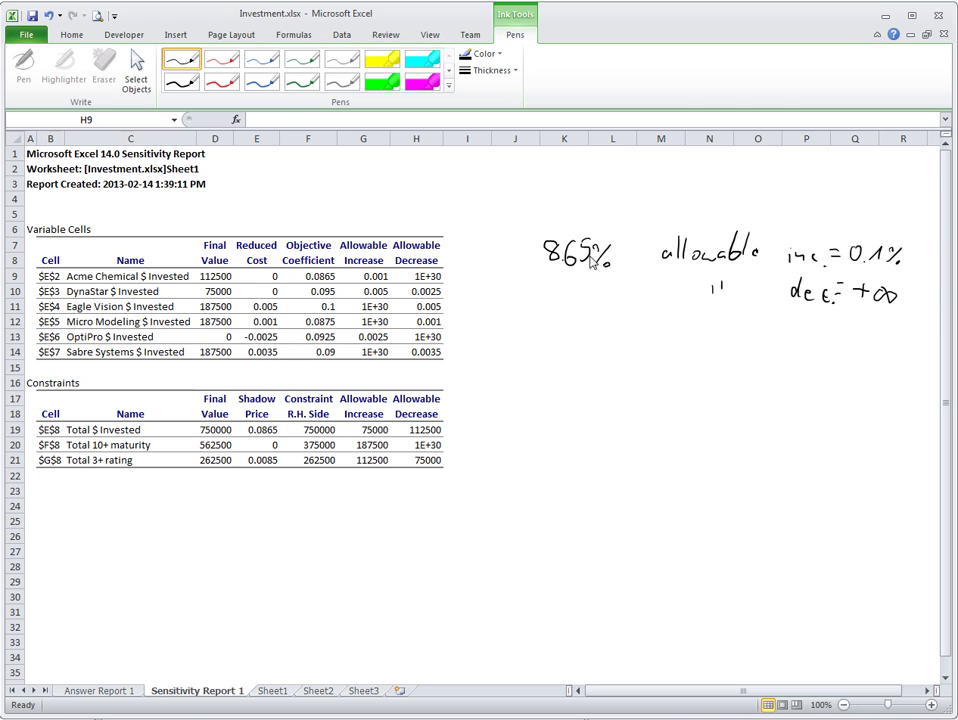
{"action": "left_click_drag", "start_coordinate": [592, 245], "coordinate": [602, 262]}
Check the 3+ rating limit in G10 and the rating indicators in column G on Sheet1, especially Acme Chemical's
{"action": "key", "text": "ctrl+Page_Down"}
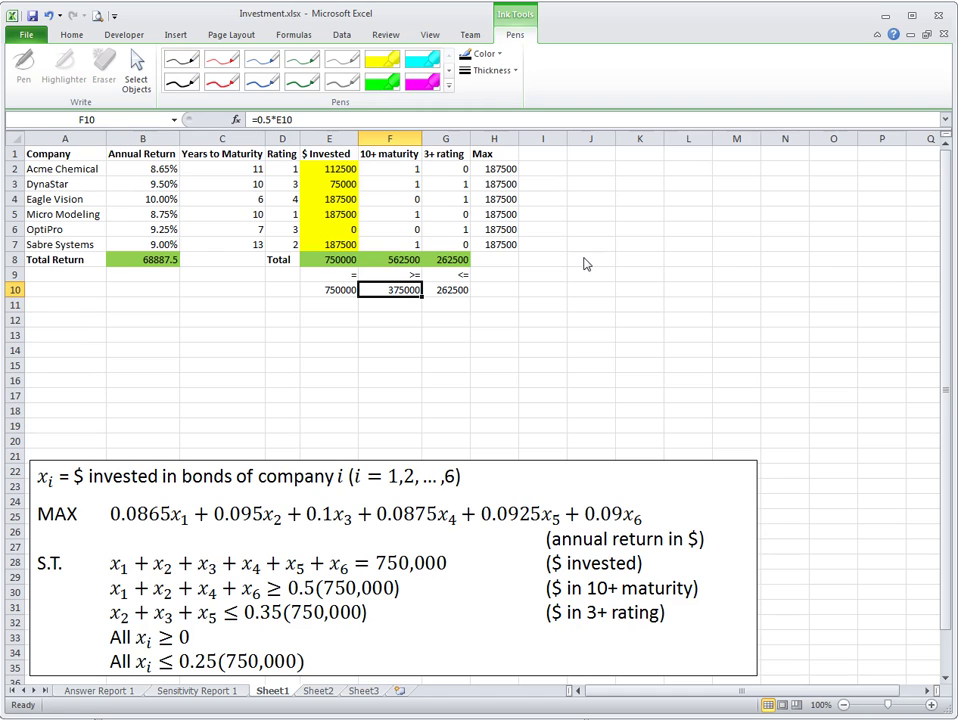
{"action": "left_click", "coordinate": [458, 170]}
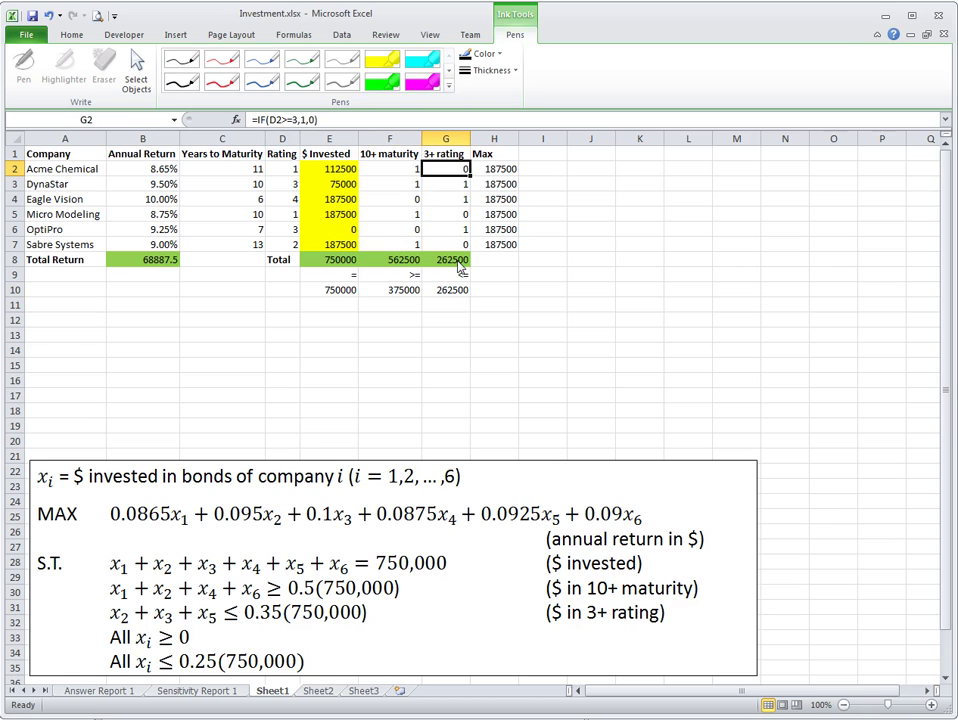
{"action": "left_click", "coordinate": [457, 292]}
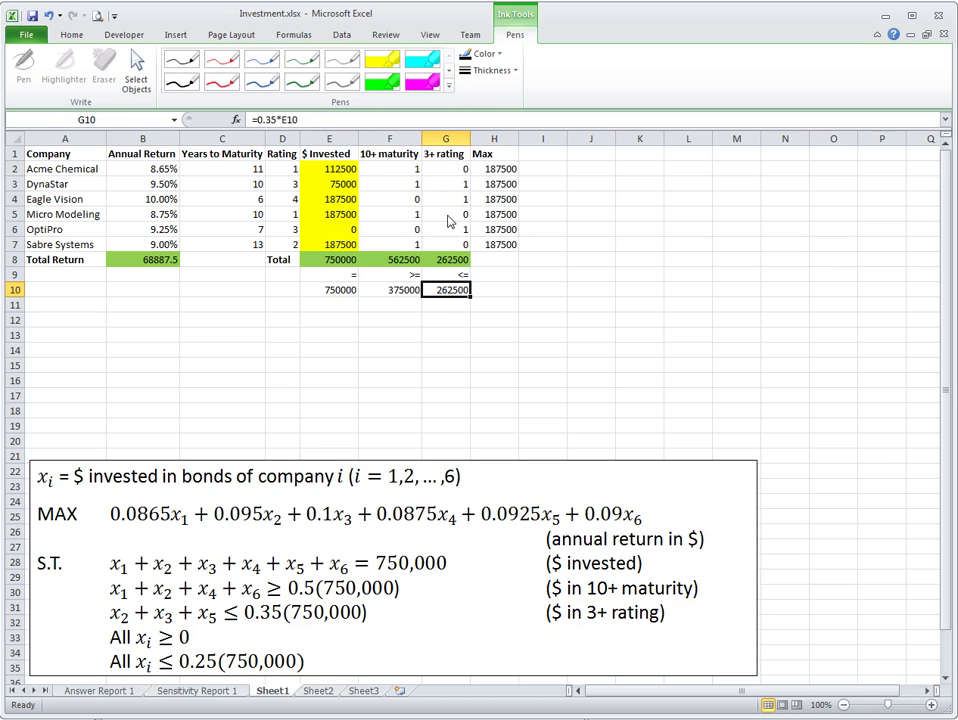
{"action": "left_click", "coordinate": [450, 184]}
{"action": "left_click", "coordinate": [450, 199]}
{"action": "left_click", "coordinate": [448, 230]}
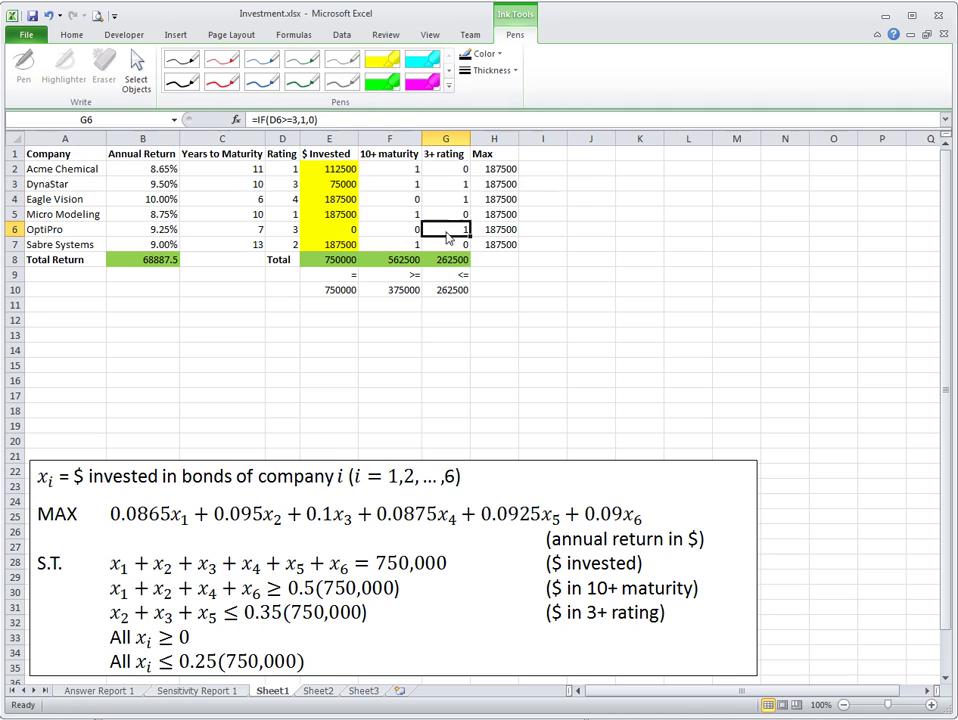
{"action": "left_click", "coordinate": [448, 172]}
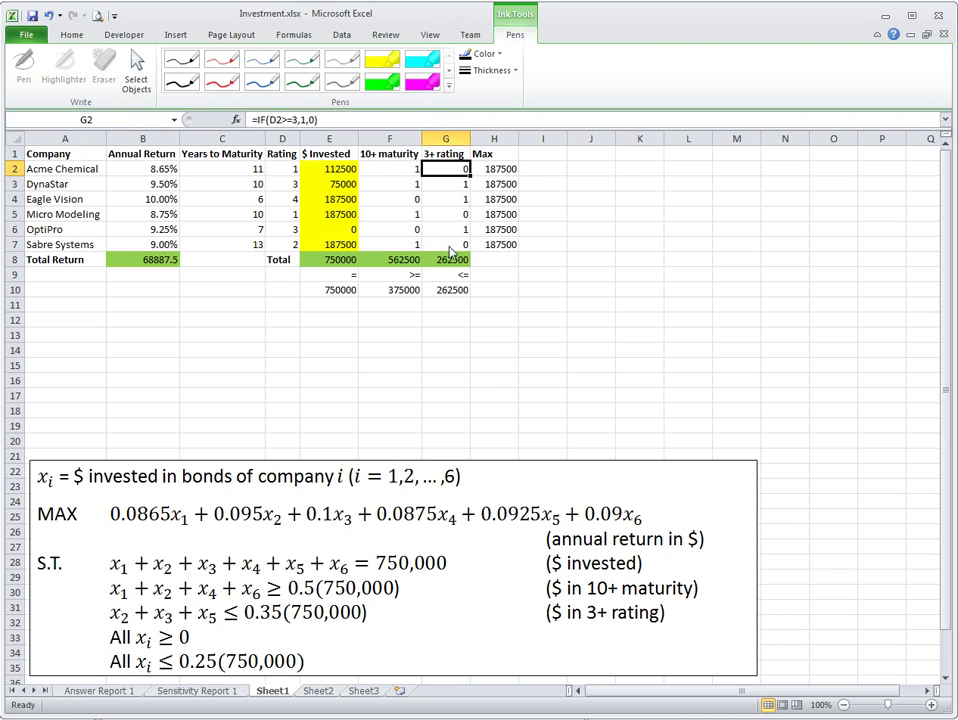
Back on Sensitivity Report 1, handwrite "if return were 8.8%" in thin black ink below the allowable decrease note
{"action": "key", "text": "ctrl+Page_Up"}
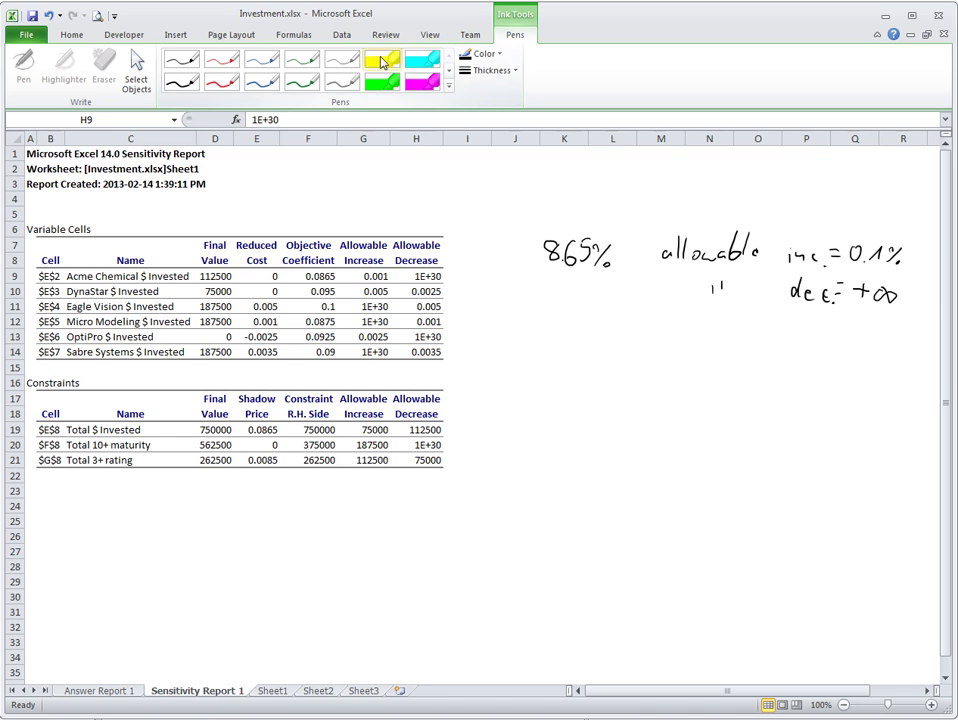
{"action": "left_click", "coordinate": [183, 62]}
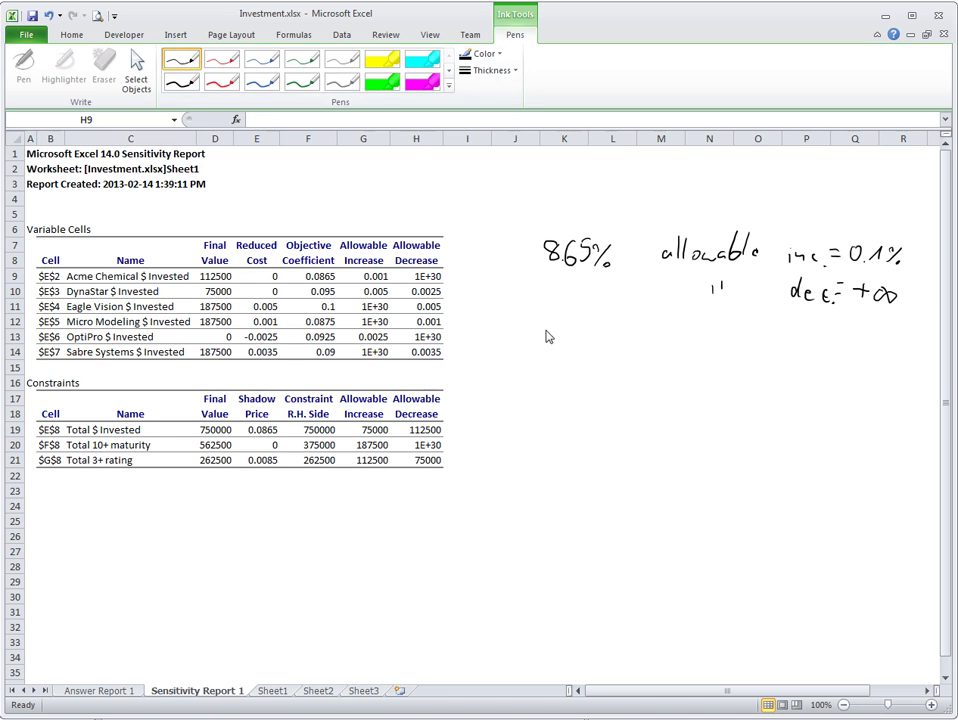
{"action": "mouse_move", "coordinate": [553, 320]}
{"action": "left_mouse_down"}
{"action": "mouse_move", "coordinate": [564, 335]}
{"action": "mouse_move", "coordinate": [570, 320]}
{"action": "mouse_move", "coordinate": [618, 338]}
{"action": "mouse_move", "coordinate": [751, 336]}
{"action": "left_mouse_up"}
{"action": "mouse_move", "coordinate": [813, 328]}
{"action": "left_mouse_down"}
{"action": "mouse_move", "coordinate": [810, 340]}
{"action": "mouse_move", "coordinate": [811, 329]}
{"action": "mouse_move", "coordinate": [836, 331]}
{"action": "mouse_move", "coordinate": [860, 350]}
{"action": "left_mouse_up"}
{"action": "left_click", "coordinate": [823, 343]}
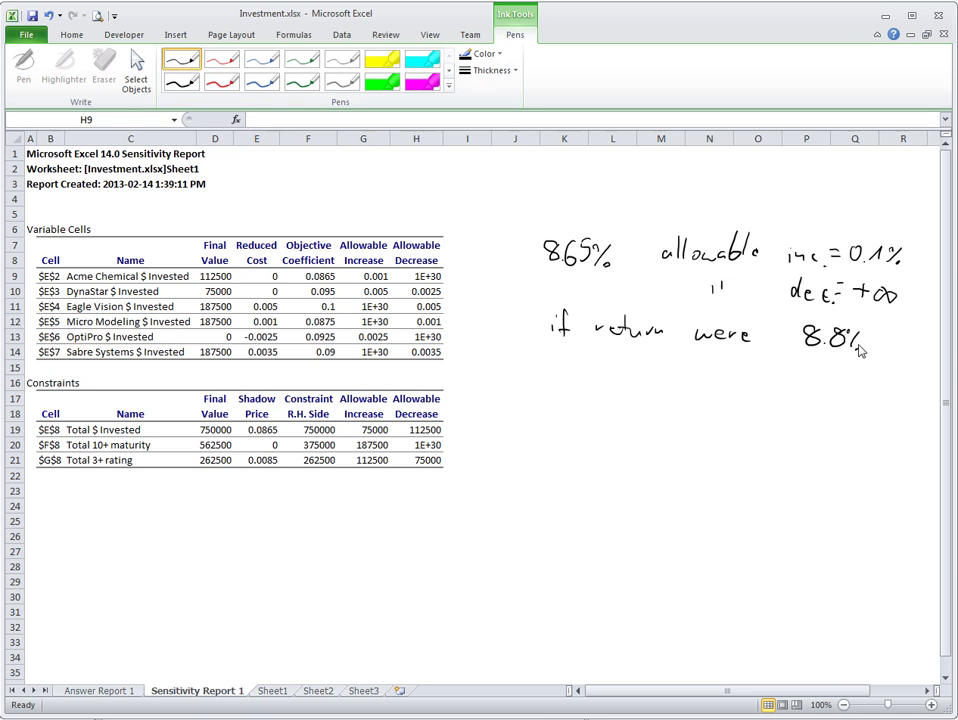
Handwrite "0.15% higher" beneath the 8.8% figure
{"action": "mouse_move", "coordinate": [776, 385]}
{"action": "left_mouse_down"}
{"action": "mouse_move", "coordinate": [801, 394]}
{"action": "mouse_move", "coordinate": [833, 386]}
{"action": "left_mouse_up"}
{"action": "left_click", "coordinate": [793, 393]}
{"action": "mouse_move", "coordinate": [840, 382]}
{"action": "left_mouse_down"}
{"action": "mouse_move", "coordinate": [834, 395]}
{"action": "mouse_move", "coordinate": [874, 391]}
{"action": "mouse_move", "coordinate": [883, 406]}
{"action": "mouse_move", "coordinate": [922, 397]}
{"action": "left_mouse_up"}
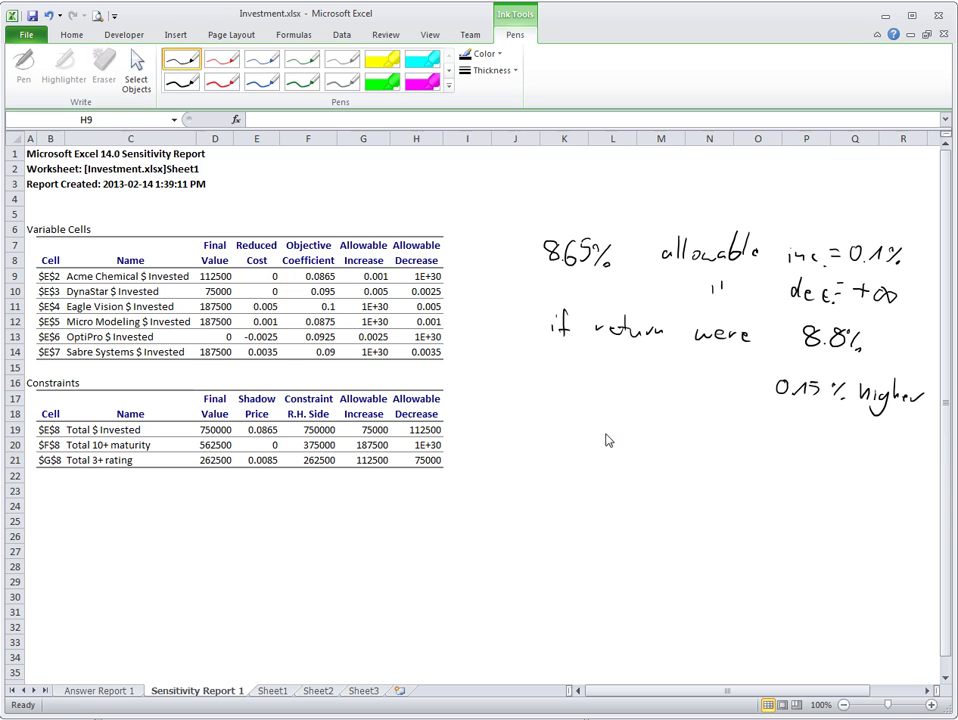
Handwrite the conclusion "then the opt. sol. could have been different" below the 0.15% note
{"action": "mouse_move", "coordinate": [580, 412]}
{"action": "left_mouse_down"}
{"action": "mouse_move", "coordinate": [580, 445]}
{"action": "mouse_move", "coordinate": [592, 418]}
{"action": "left_mouse_up"}
{"action": "mouse_move", "coordinate": [592, 410]}
{"action": "left_mouse_down"}
{"action": "mouse_move", "coordinate": [612, 441]}
{"action": "mouse_move", "coordinate": [676, 447]}
{"action": "mouse_move", "coordinate": [690, 428]}
{"action": "mouse_move", "coordinate": [703, 446]}
{"action": "mouse_move", "coordinate": [797, 441]}
{"action": "left_mouse_up"}
{"action": "left_click_drag", "start_coordinate": [806, 433], "coordinate": [807, 448]}
{"action": "left_click", "coordinate": [814, 447]}
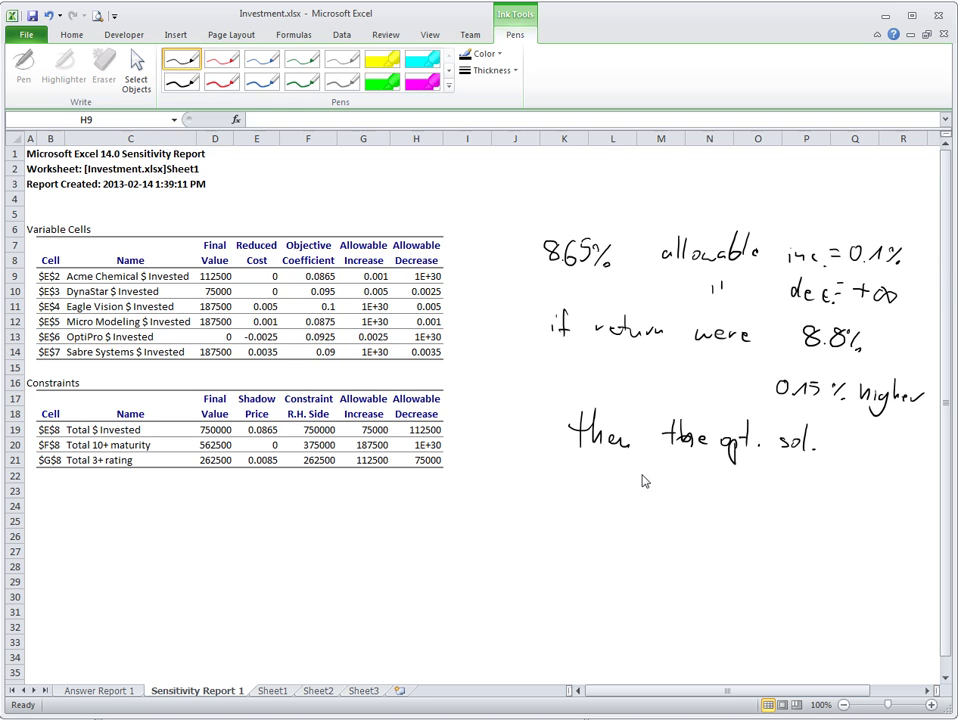
{"action": "mouse_move", "coordinate": [648, 478]}
{"action": "left_mouse_down"}
{"action": "mouse_move", "coordinate": [650, 492]}
{"action": "mouse_move", "coordinate": [695, 498]}
{"action": "mouse_move", "coordinate": [856, 494]}
{"action": "mouse_move", "coordinate": [903, 480]}
{"action": "mouse_move", "coordinate": [909, 496]}
{"action": "mouse_move", "coordinate": [940, 494]}
{"action": "mouse_move", "coordinate": [921, 503]}
{"action": "mouse_move", "coordinate": [904, 489]}
{"action": "left_mouse_up"}
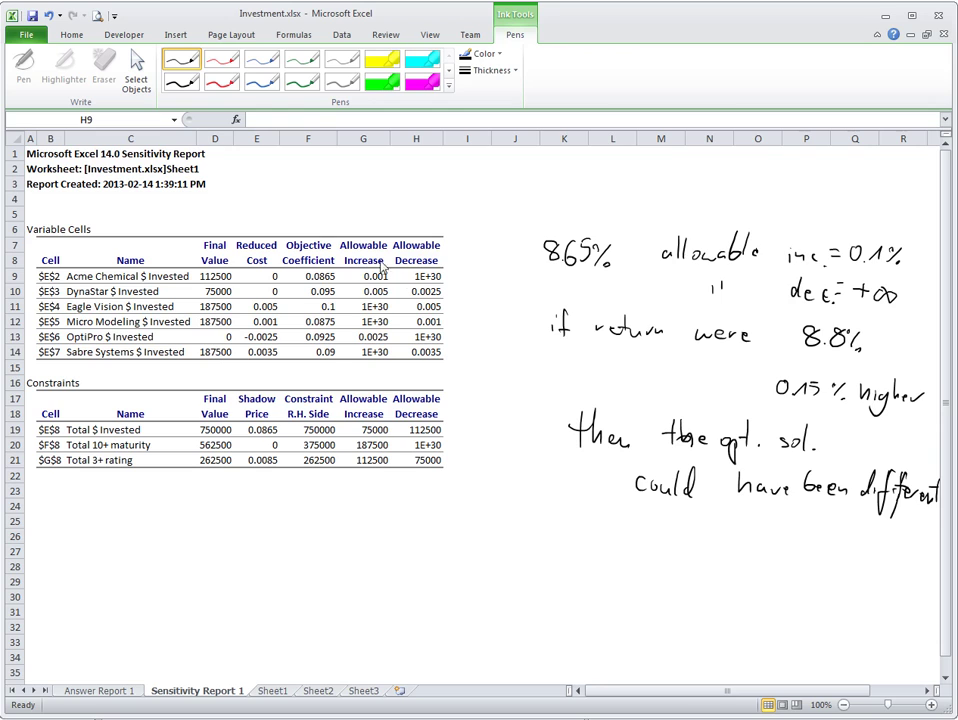
Circle Sabre Systems' objective coefficient in F14 and draw a short divider line below the handwritten conclusion
{"action": "mouse_move", "coordinate": [335, 372]}
{"action": "left_mouse_down"}
{"action": "mouse_move", "coordinate": [318, 344]}
{"action": "mouse_move", "coordinate": [344, 352]}
{"action": "left_mouse_up"}
{"action": "left_click_drag", "start_coordinate": [540, 520], "coordinate": [627, 521]}
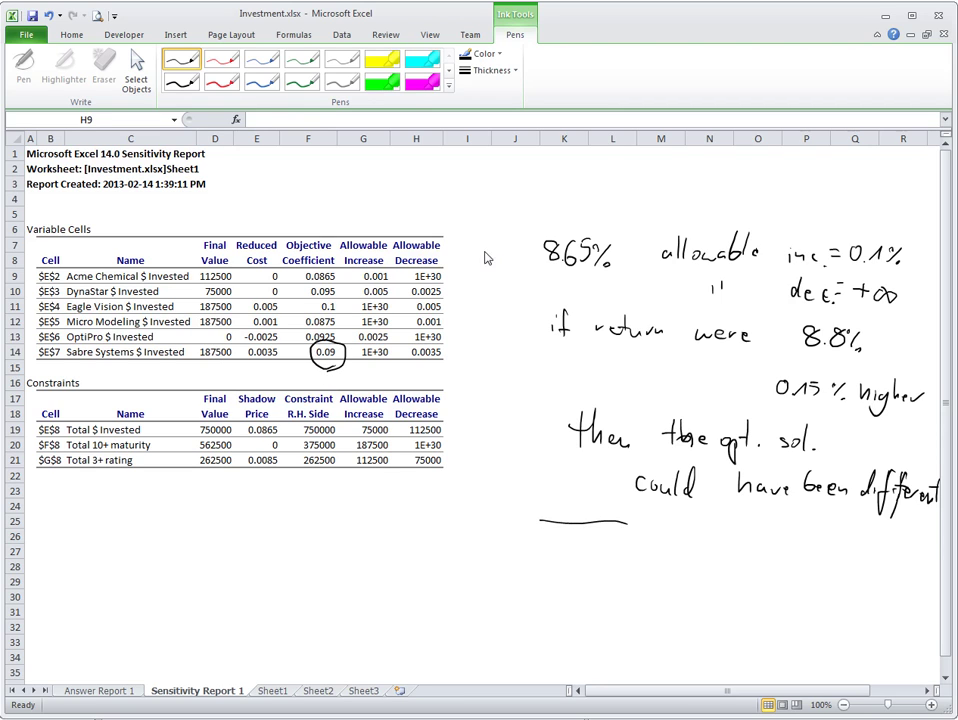
Number the first handwritten note "1)" and handwrite "6) 9%" below the divider line
{"action": "mouse_move", "coordinate": [479, 257]}
{"action": "left_mouse_down"}
{"action": "mouse_move", "coordinate": [489, 270]}
{"action": "mouse_move", "coordinate": [497, 263]}
{"action": "left_mouse_up"}
{"action": "left_click_drag", "start_coordinate": [502, 535], "coordinate": [509, 556]}
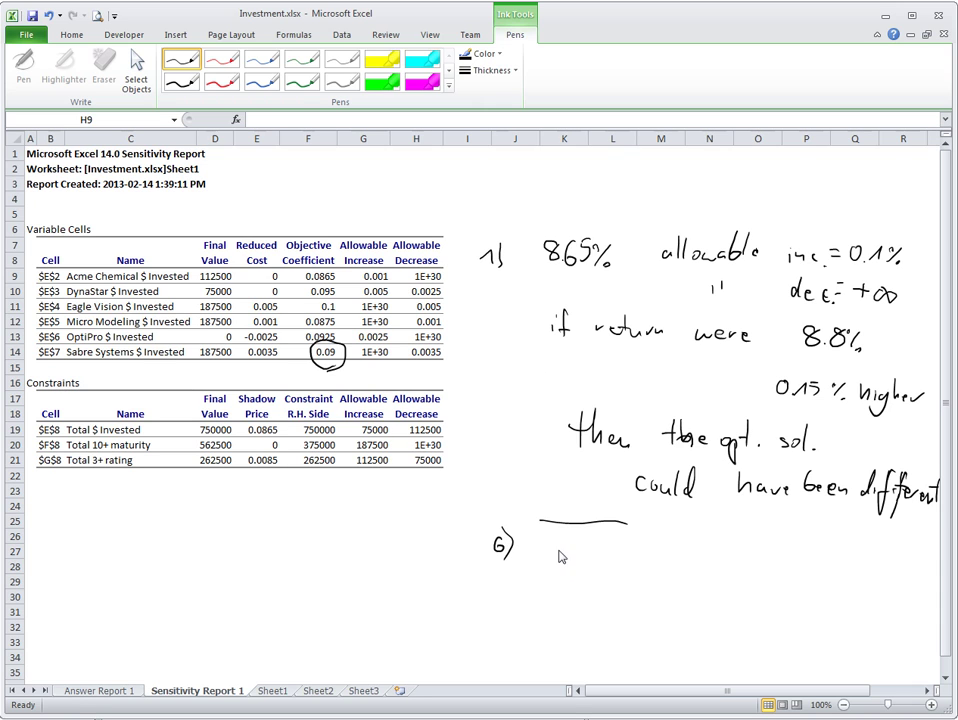
{"action": "mouse_move", "coordinate": [566, 548]}
{"action": "left_mouse_down"}
{"action": "mouse_move", "coordinate": [561, 567]}
{"action": "mouse_move", "coordinate": [588, 562]}
{"action": "left_mouse_up"}
{"action": "left_click", "coordinate": [587, 574]}
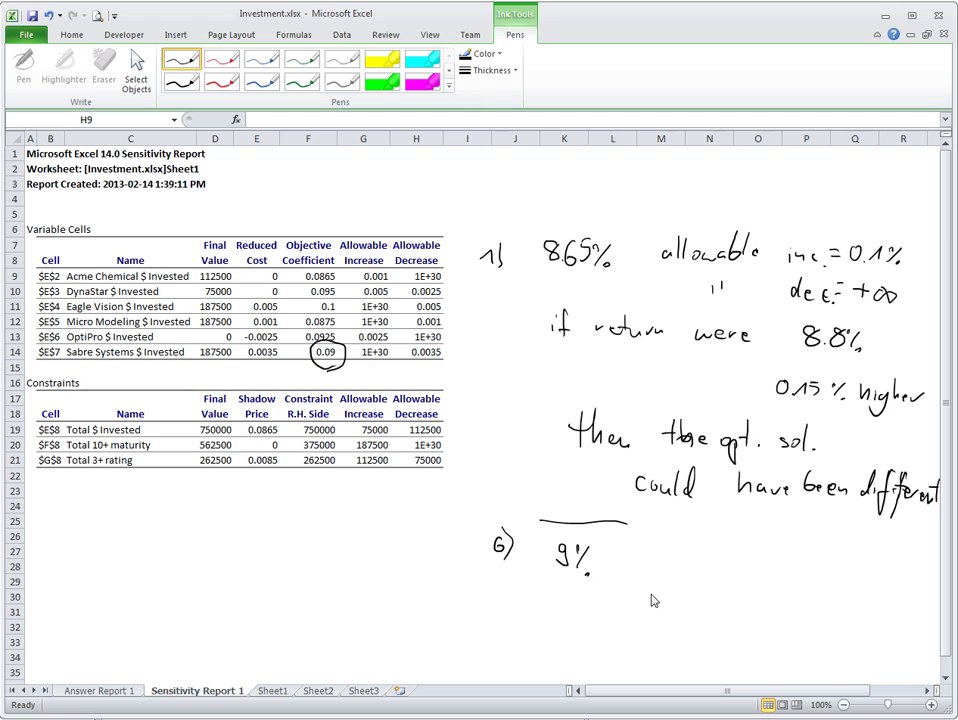
Handwrite "all. inc. = +∞" beside the 9% figure of note 6
{"action": "left_click_drag", "start_coordinate": [668, 553], "coordinate": [676, 566]}
{"action": "mouse_move", "coordinate": [686, 545]}
{"action": "left_mouse_down"}
{"action": "mouse_move", "coordinate": [688, 566]}
{"action": "mouse_move", "coordinate": [703, 566]}
{"action": "left_mouse_up"}
{"action": "left_click", "coordinate": [696, 566]}
{"action": "left_click", "coordinate": [704, 551]}
{"action": "mouse_move", "coordinate": [709, 558]}
{"action": "left_mouse_down"}
{"action": "mouse_move", "coordinate": [722, 566]}
{"action": "mouse_move", "coordinate": [756, 554]}
{"action": "left_mouse_up"}
{"action": "left_click", "coordinate": [729, 567]}
{"action": "left_click_drag", "start_coordinate": [743, 562], "coordinate": [801, 564]}
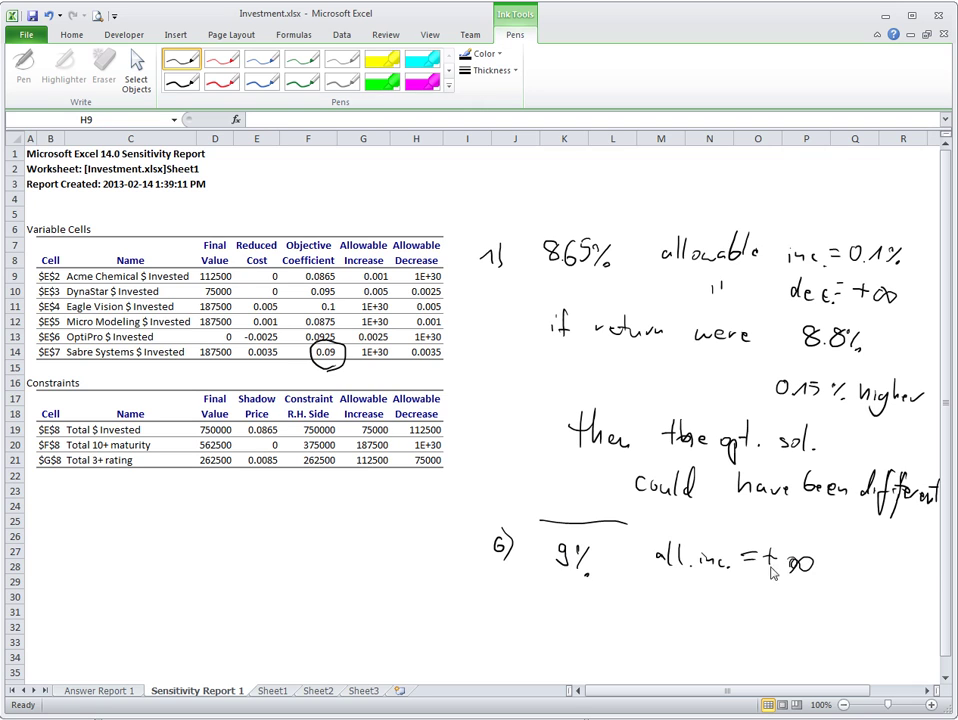
Handwrite "all. dec. = 0.35%" beneath note 6's allowable increase, and circle that 0.35% and note 1's 0.1% allowable increase
{"action": "mouse_move", "coordinate": [656, 585]}
{"action": "left_mouse_down"}
{"action": "mouse_move", "coordinate": [723, 596]}
{"action": "mouse_move", "coordinate": [757, 588]}
{"action": "left_mouse_up"}
{"action": "left_click_drag", "start_coordinate": [745, 595], "coordinate": [757, 595]}
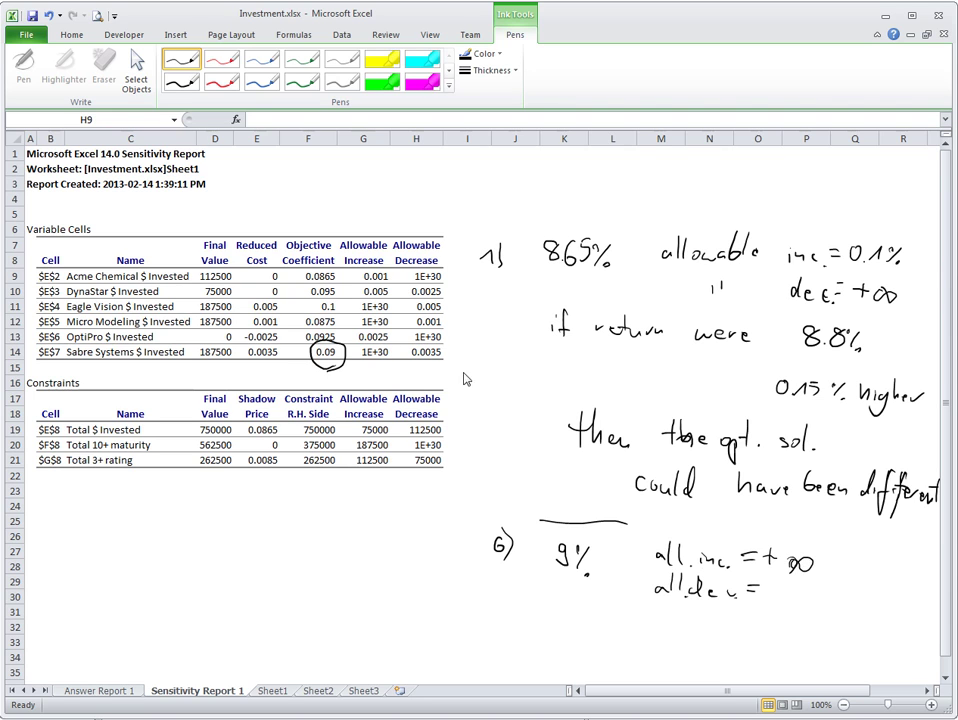
{"action": "mouse_move", "coordinate": [782, 588]}
{"action": "left_mouse_down"}
{"action": "mouse_move", "coordinate": [812, 607]}
{"action": "mouse_move", "coordinate": [817, 589]}
{"action": "mouse_move", "coordinate": [824, 609]}
{"action": "left_mouse_up"}
{"action": "left_click", "coordinate": [791, 603]}
{"action": "left_click_drag", "start_coordinate": [824, 591], "coordinate": [843, 607]}
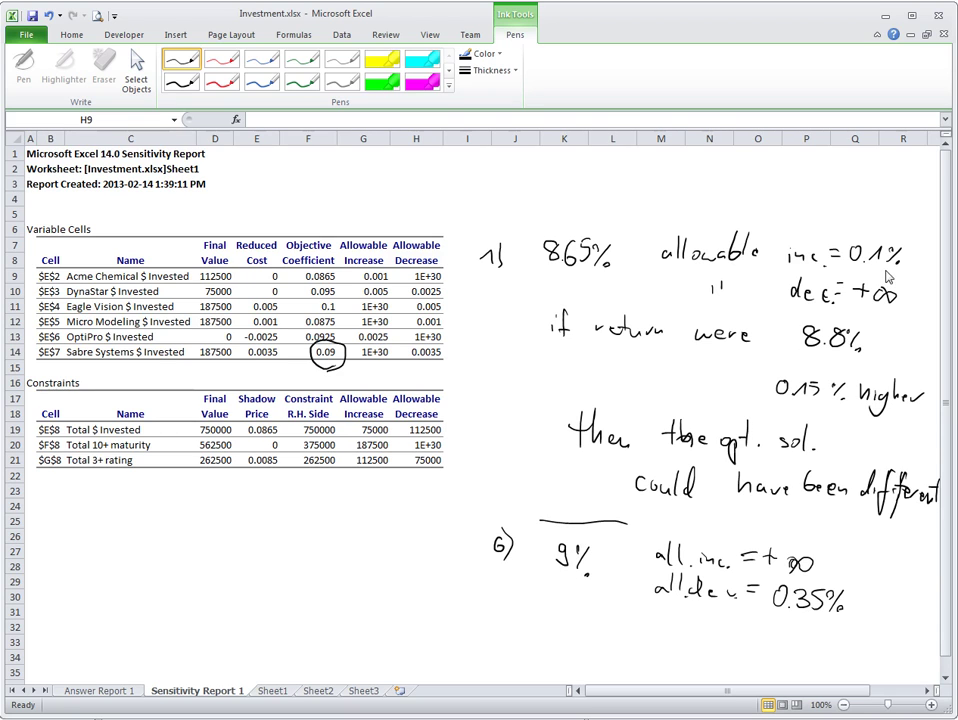
{"action": "mouse_move", "coordinate": [893, 240]}
{"action": "left_mouse_down"}
{"action": "mouse_move", "coordinate": [912, 262]}
{"action": "mouse_move", "coordinate": [895, 240]}
{"action": "left_mouse_up"}
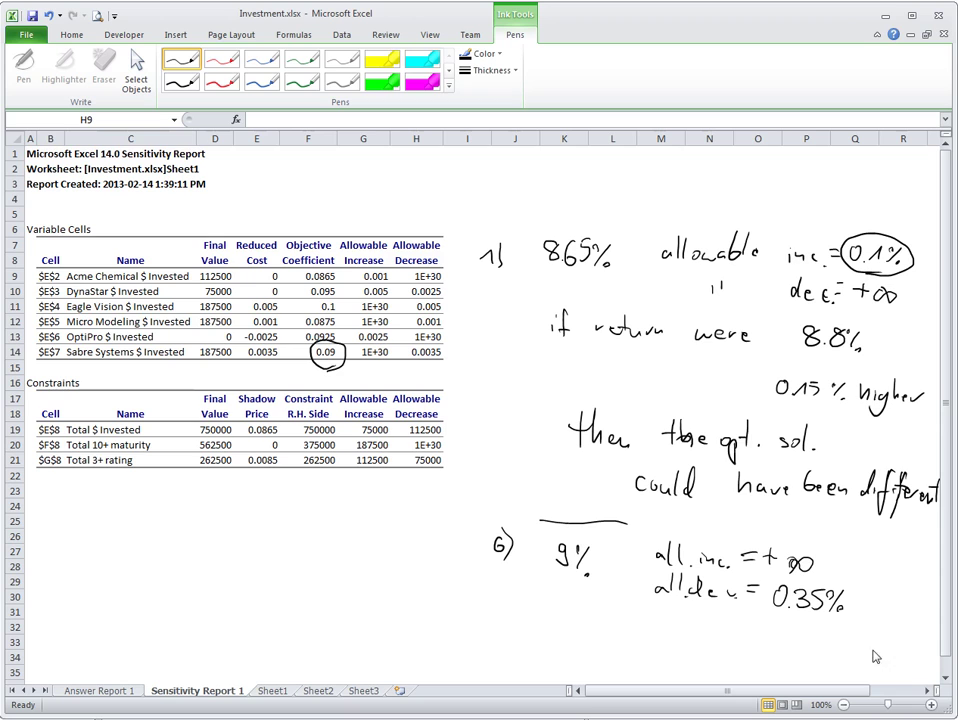
{"action": "mouse_move", "coordinate": [820, 622]}
{"action": "left_mouse_down"}
{"action": "mouse_move", "coordinate": [780, 616]}
{"action": "mouse_move", "coordinate": [805, 585]}
{"action": "mouse_move", "coordinate": [812, 617]}
{"action": "left_mouse_up"}
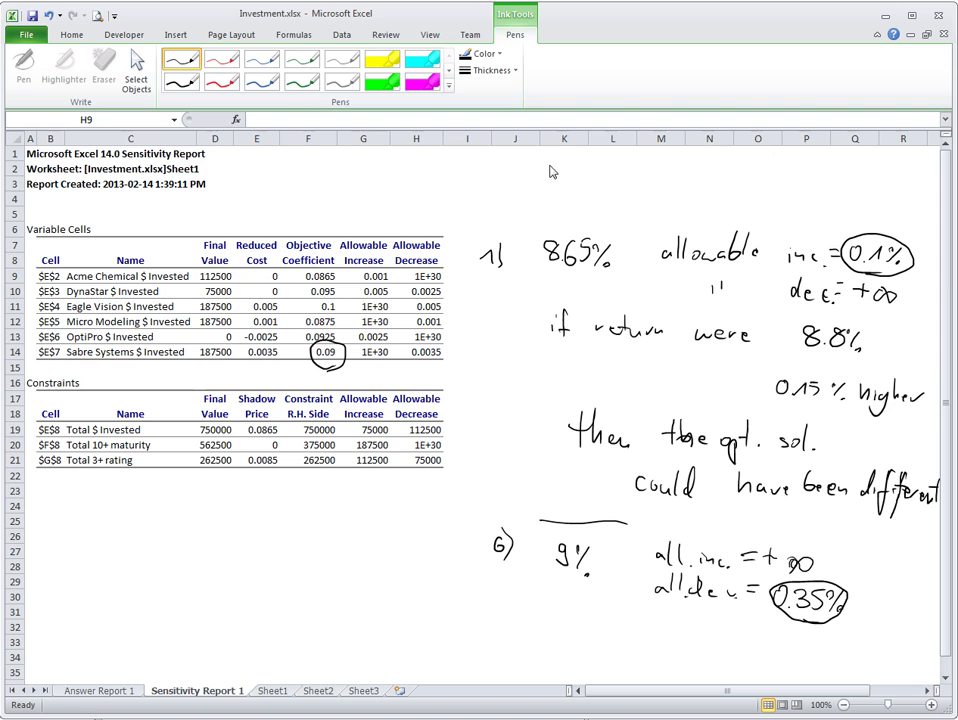
Handwrite "1) inc by 0.1%" in the blank area above the first note
{"action": "mouse_move", "coordinate": [552, 160]}
{"action": "left_mouse_down"}
{"action": "mouse_move", "coordinate": [566, 180]}
{"action": "mouse_move", "coordinate": [607, 178]}
{"action": "left_mouse_up"}
{"action": "mouse_move", "coordinate": [620, 168]}
{"action": "left_mouse_down"}
{"action": "mouse_move", "coordinate": [619, 178]}
{"action": "mouse_move", "coordinate": [648, 178]}
{"action": "mouse_move", "coordinate": [656, 197]}
{"action": "left_mouse_up"}
{"action": "left_click_drag", "start_coordinate": [692, 162], "coordinate": [728, 188]}
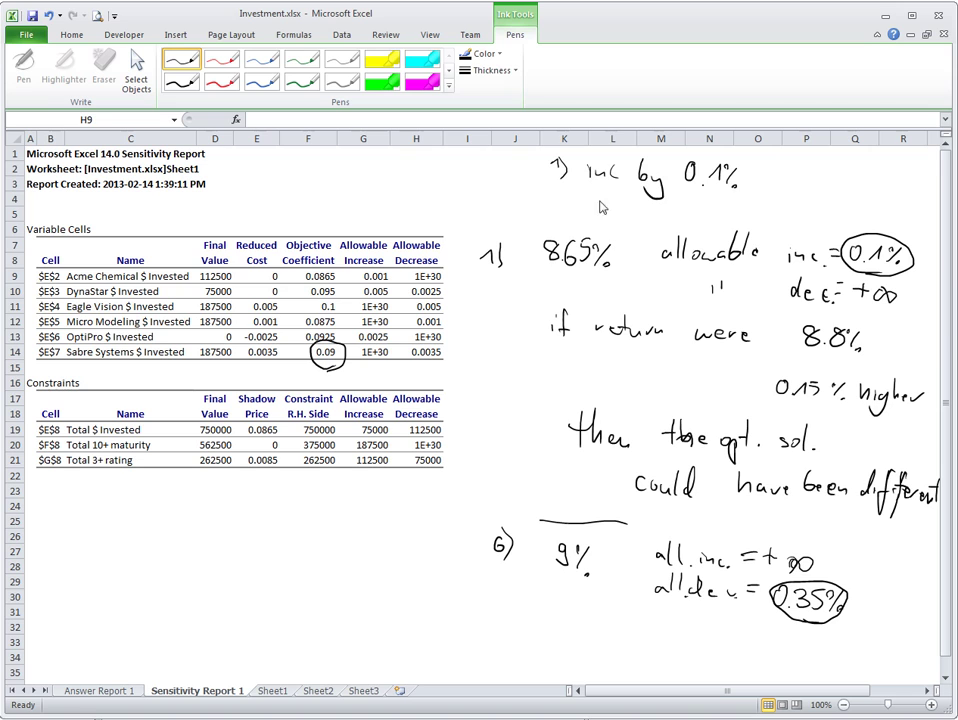
Handwrite "6) dec by 0.2%" beneath the "inc by 0.1%" line and circle Acme Chemical's objective coefficient in F9
{"action": "mouse_move", "coordinate": [558, 193]}
{"action": "left_mouse_down"}
{"action": "mouse_move", "coordinate": [555, 206]}
{"action": "mouse_move", "coordinate": [568, 214]}
{"action": "mouse_move", "coordinate": [648, 212]}
{"action": "mouse_move", "coordinate": [650, 224]}
{"action": "mouse_move", "coordinate": [629, 215]}
{"action": "left_mouse_up"}
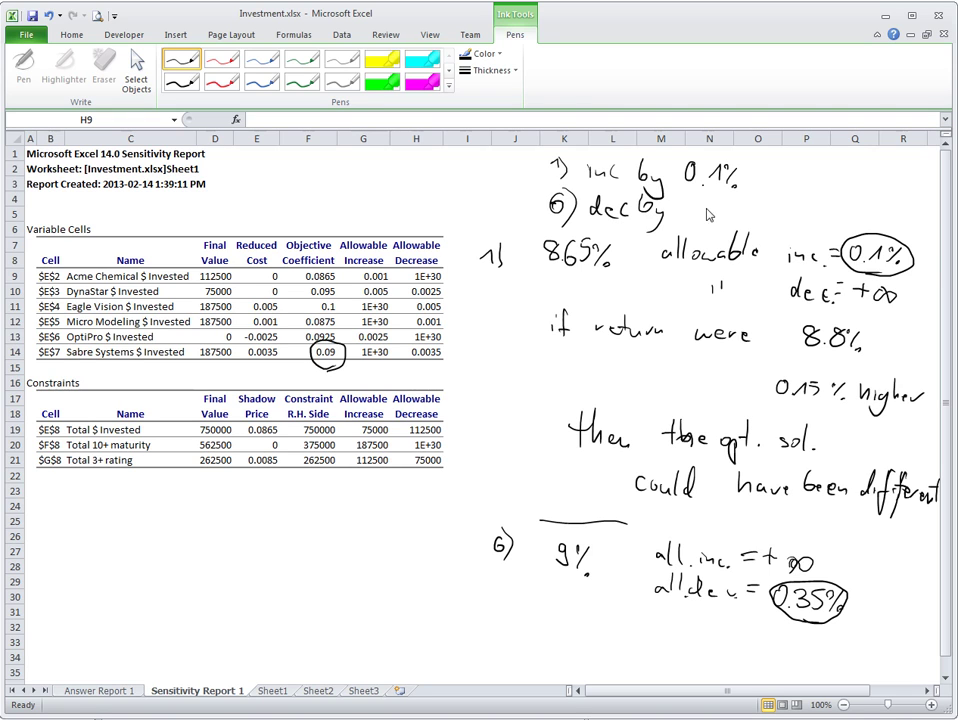
{"action": "left_click_drag", "start_coordinate": [699, 198], "coordinate": [710, 215]}
{"action": "left_click_drag", "start_coordinate": [716, 201], "coordinate": [729, 220]}
{"action": "left_click_drag", "start_coordinate": [730, 201], "coordinate": [738, 216]}
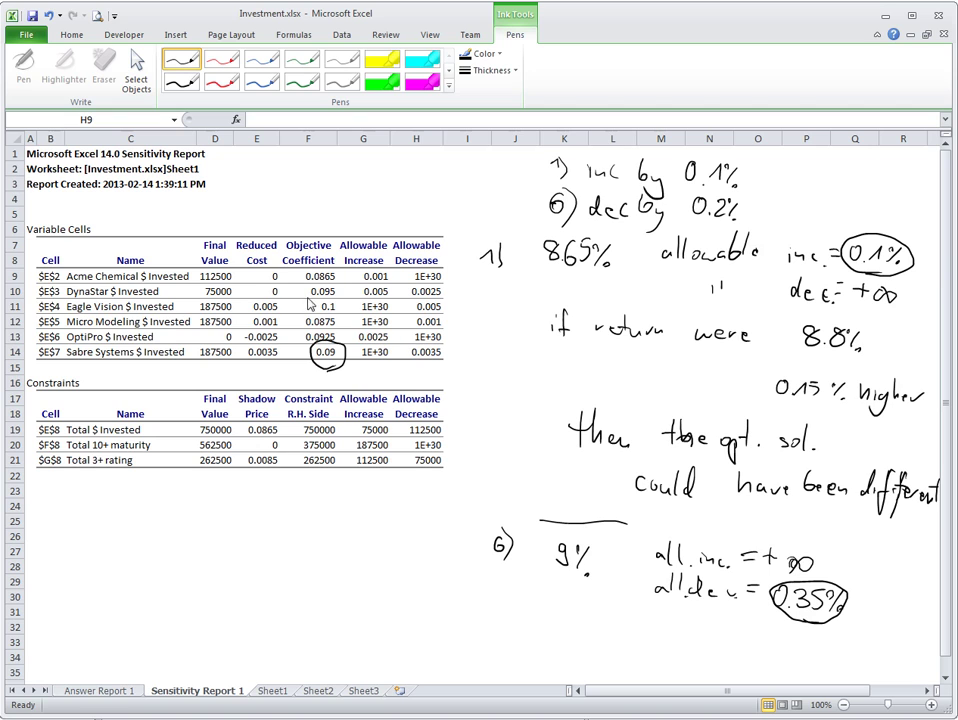
{"action": "mouse_move", "coordinate": [340, 268]}
{"action": "left_mouse_down"}
{"action": "mouse_move", "coordinate": [318, 286]}
{"action": "mouse_move", "coordinate": [302, 268]}
{"action": "mouse_move", "coordinate": [342, 266]}
{"action": "left_mouse_up"}
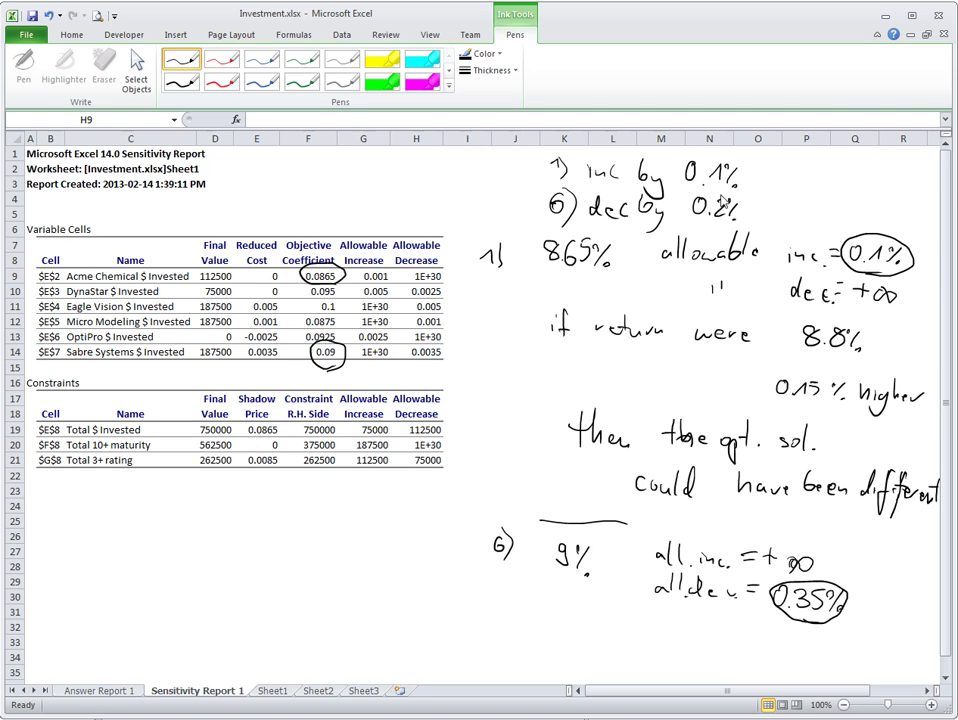